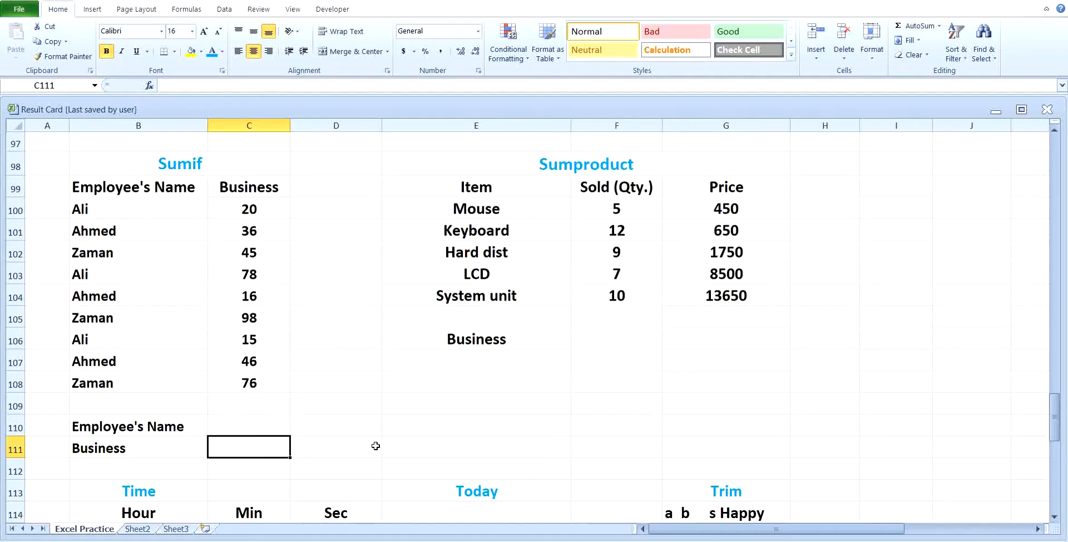
Step: Enter a SUMIF formula in C111 with range B100:C108, the employee name from B100 as quoted text criterion, and sum range C100:C108
type("=")
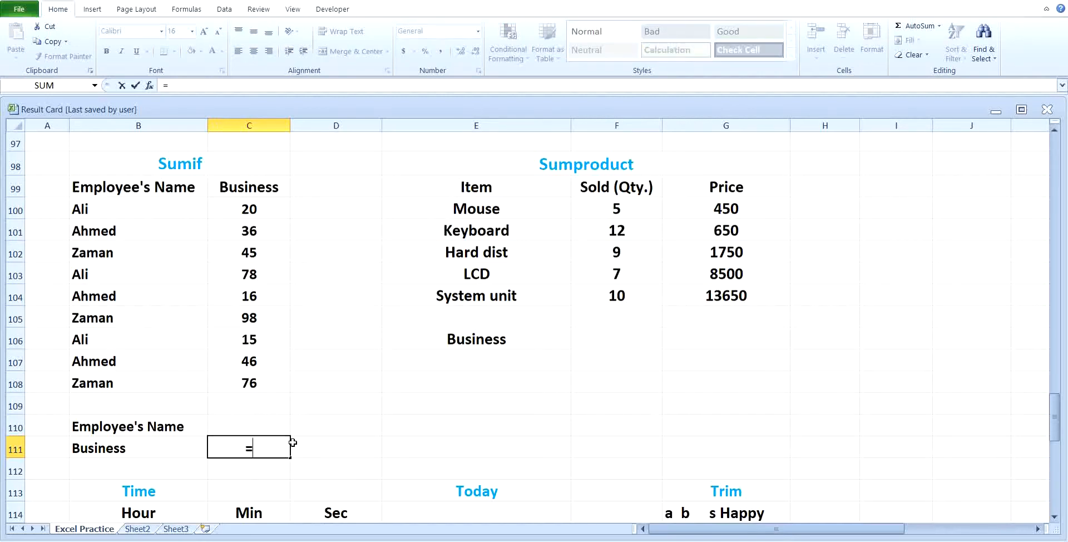
type("sumif")
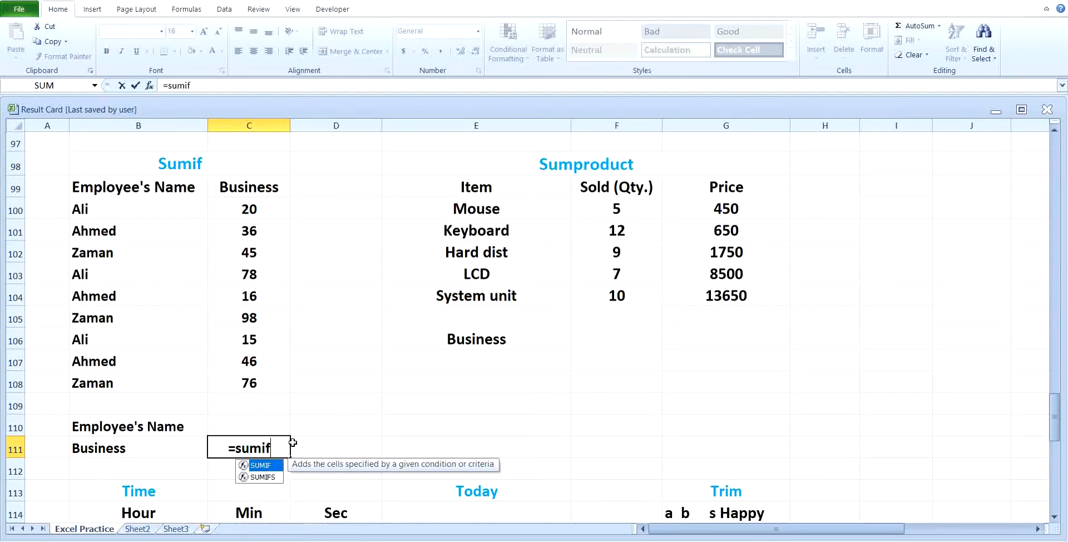
type("(")
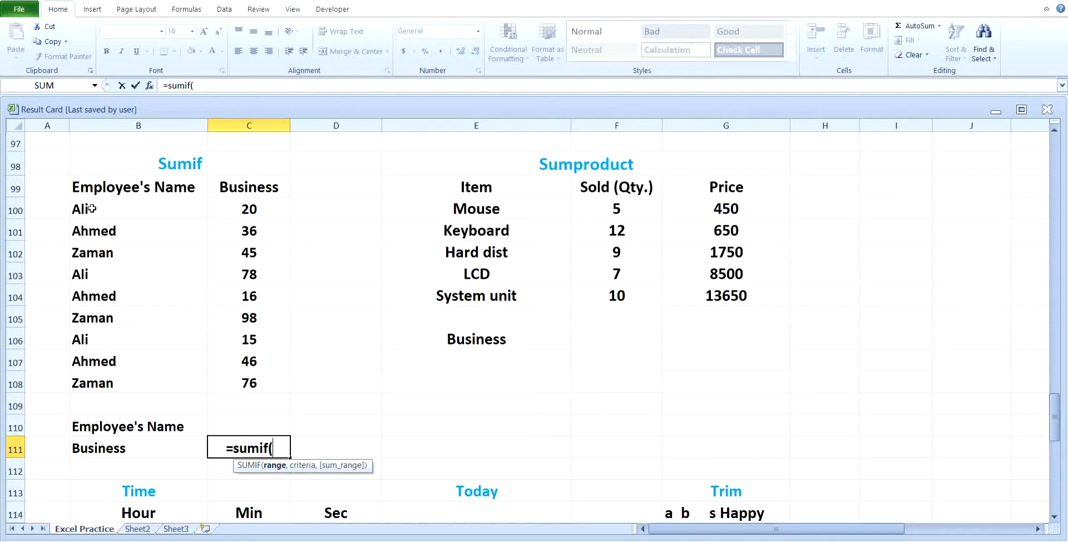
left_click_drag(92, 210, 234, 375)
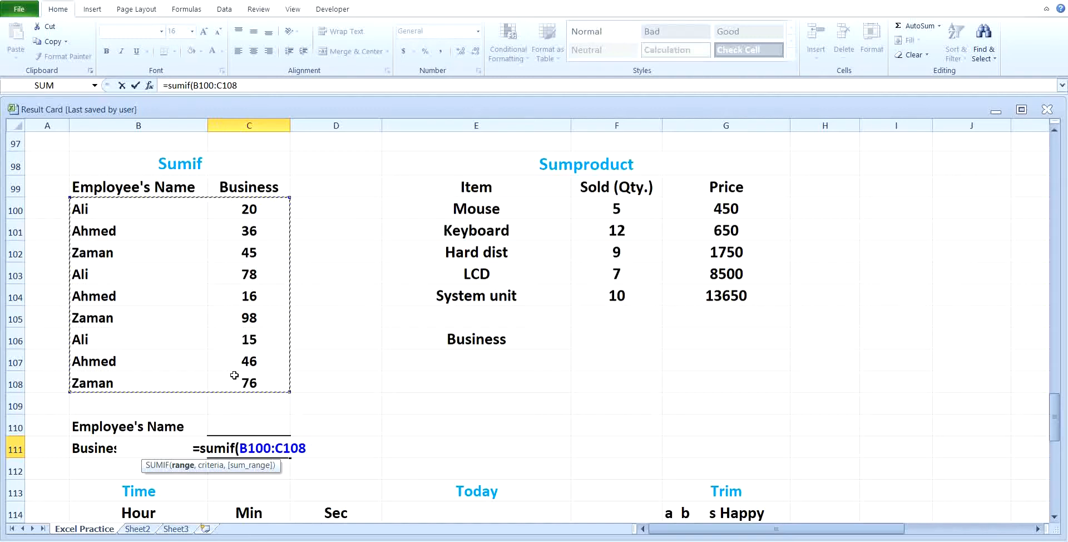
type(",")
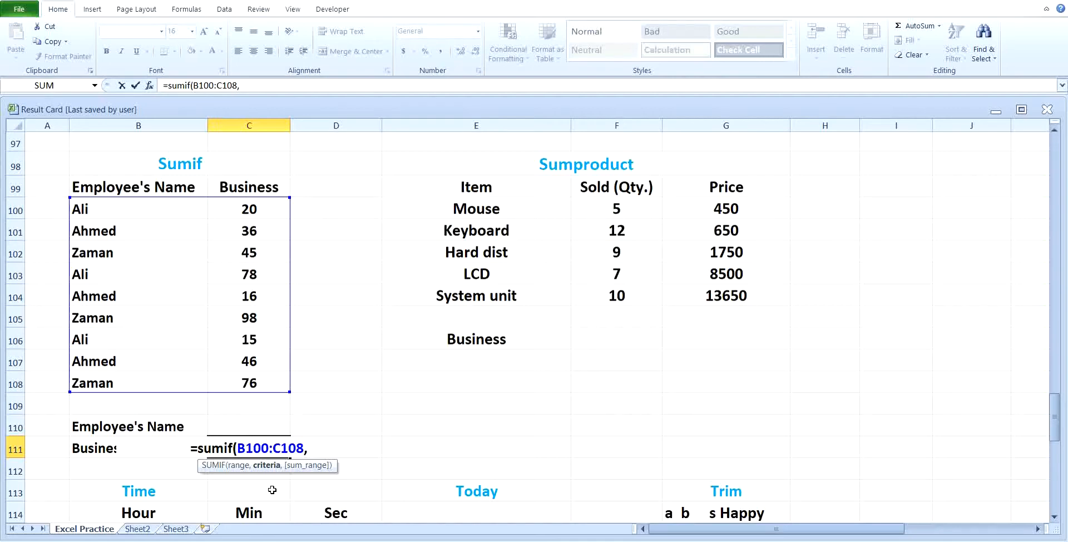
type("\"")
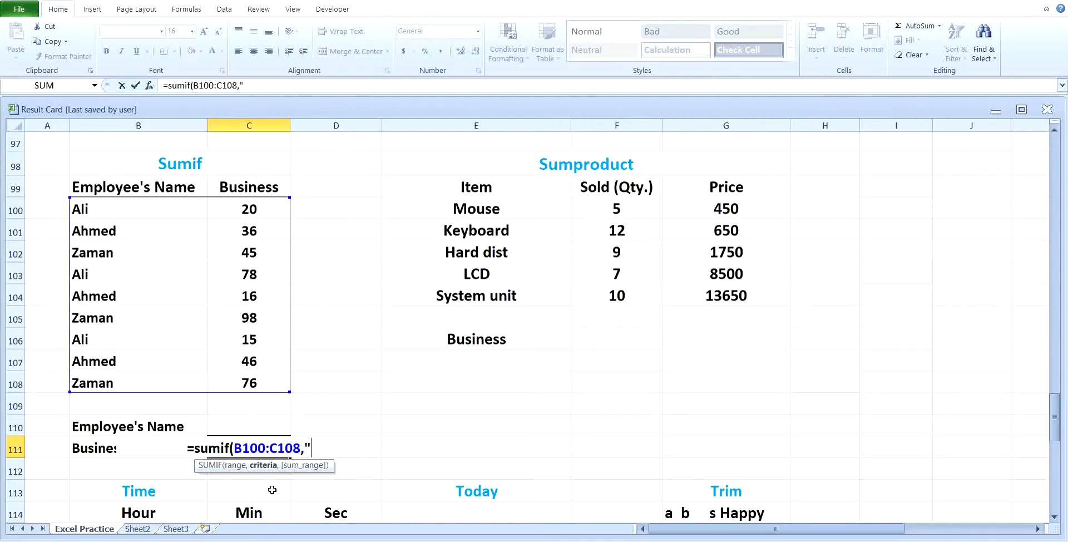
type("A")
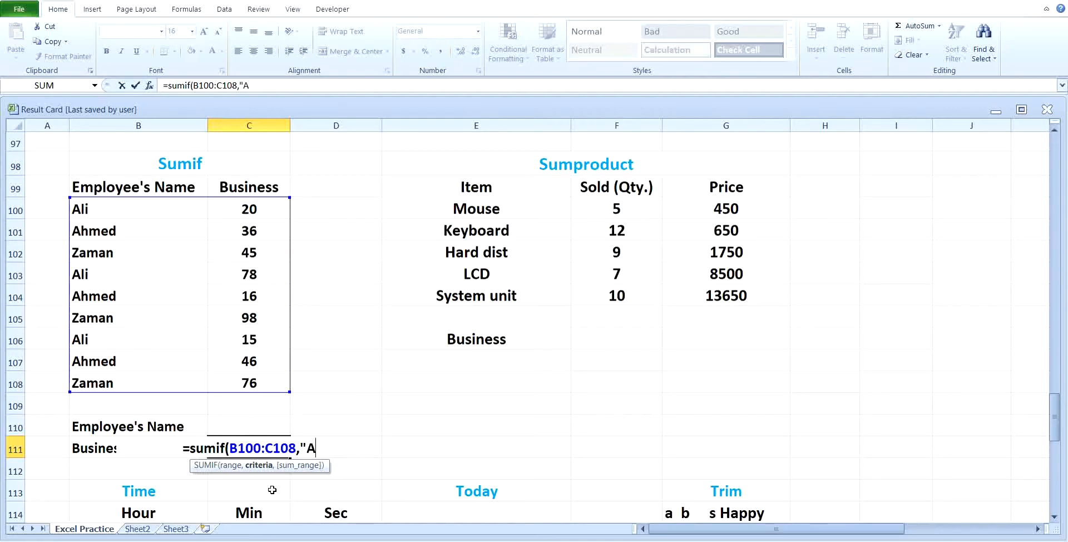
type("li\"")
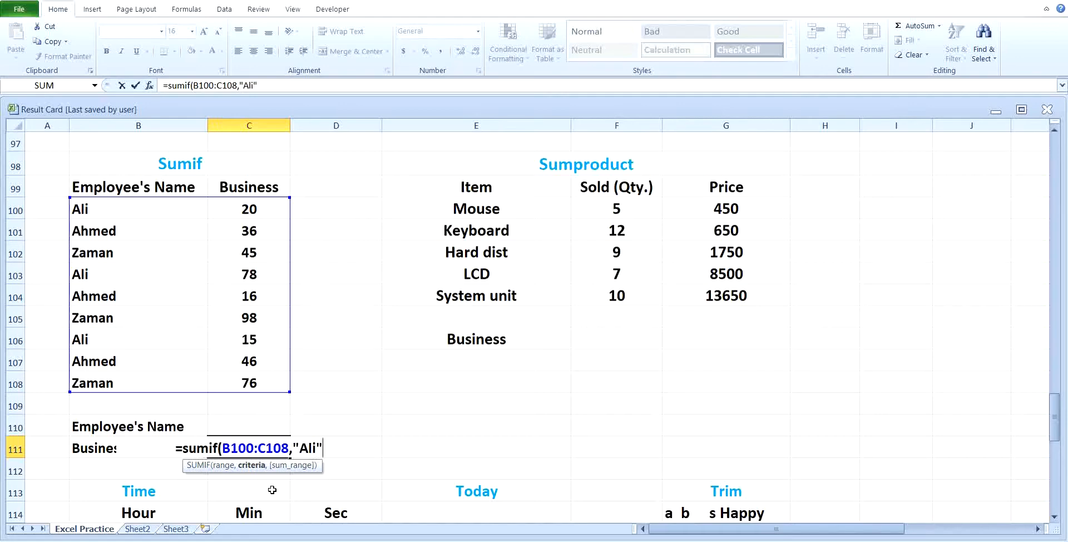
type(",")
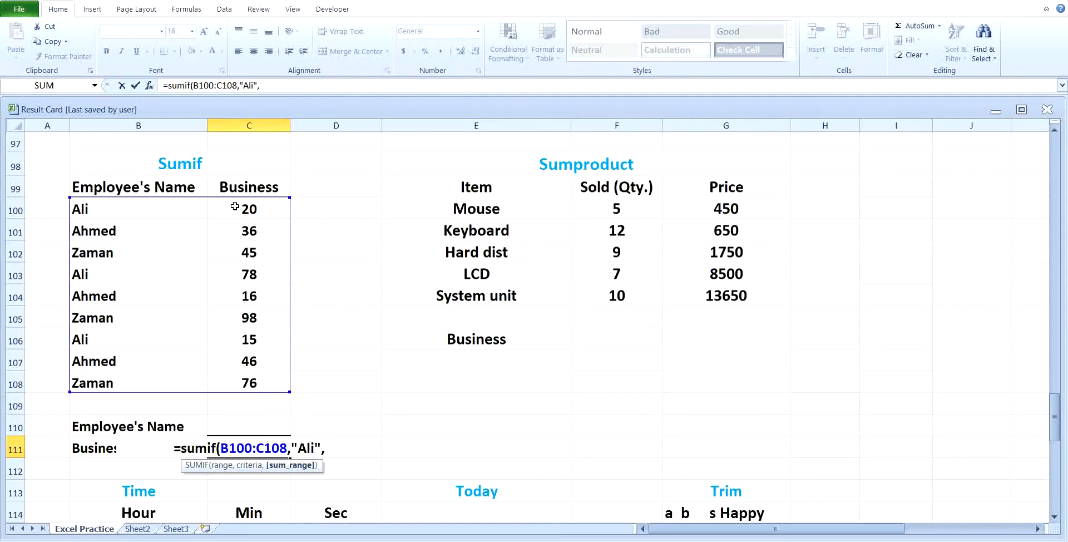
left_click_drag(235, 206, 277, 380)
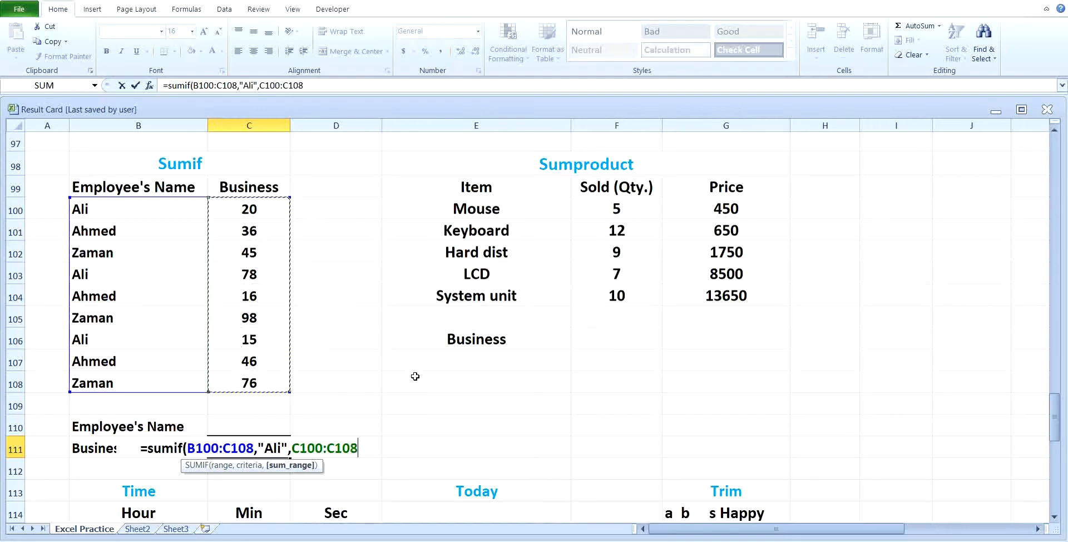
key("Return")
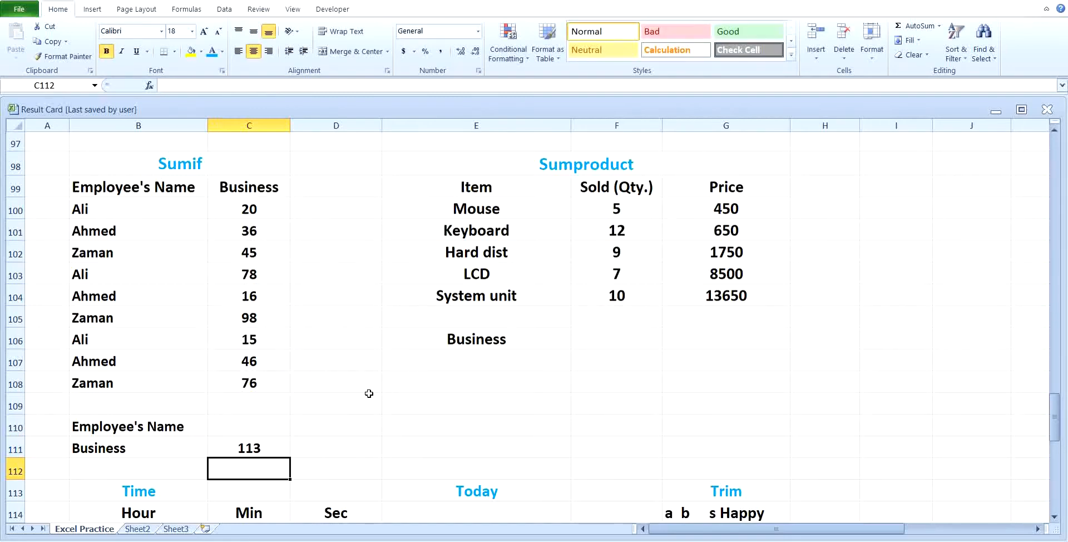
Step: Clear the formula from C111 and enter the employee name from B100 in C110
left_click(267, 447)
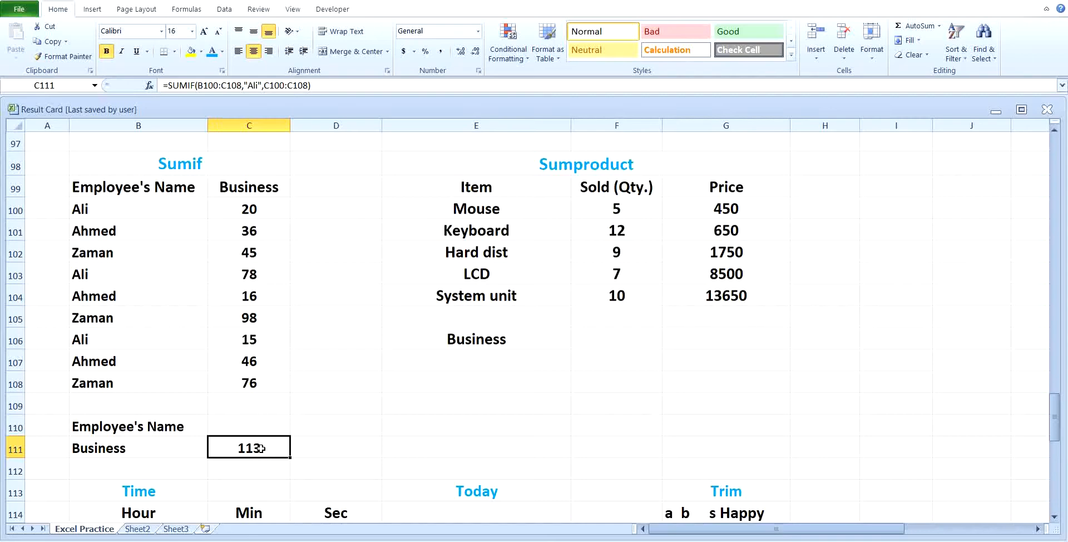
key("Delete")
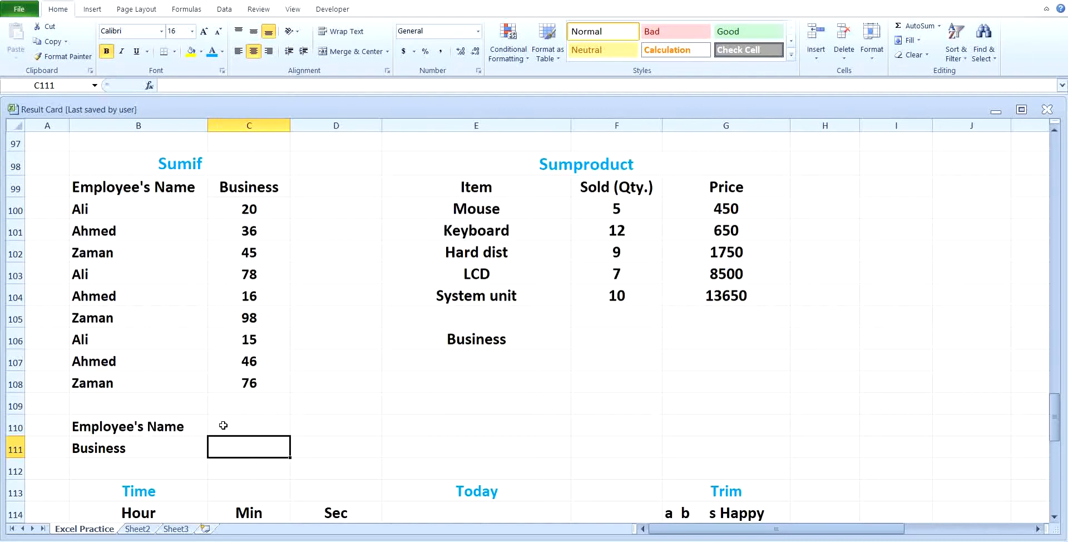
left_click(241, 428)
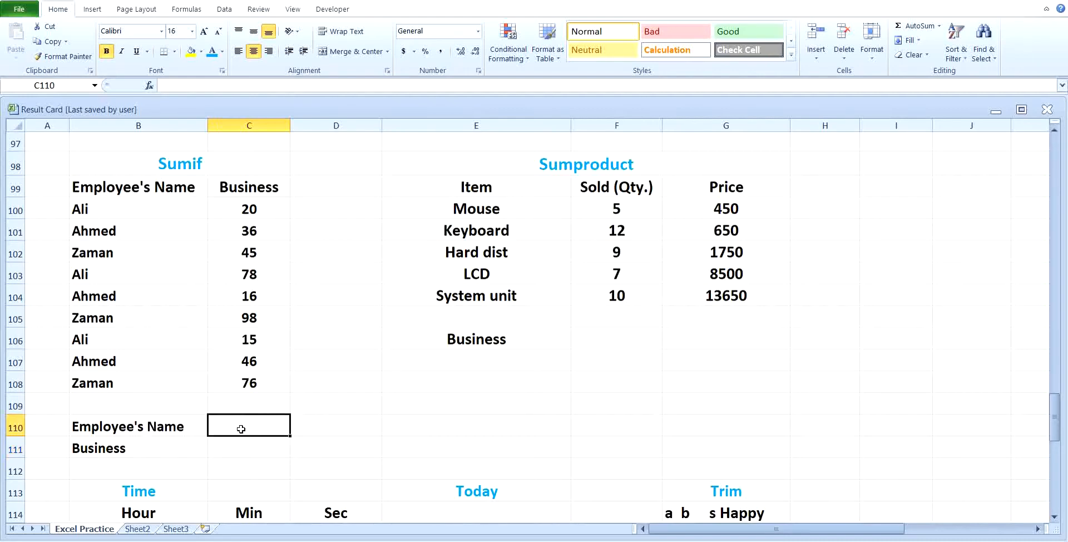
type("Ali")
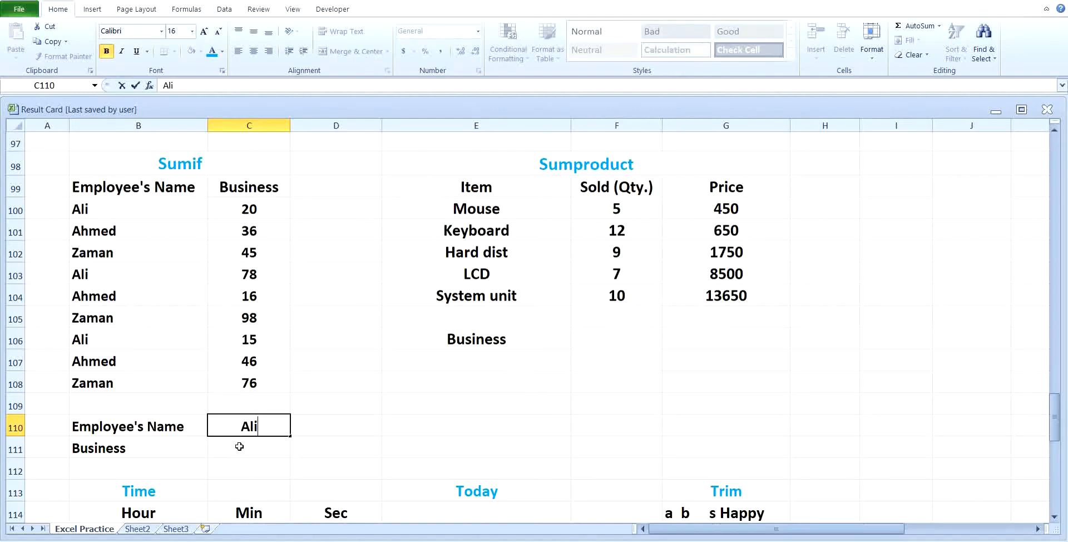
Step: Enter a SUMIF formula in C111 with range B100:C108, cell C110 as the criterion, and sum range C100:C108
left_click(240, 446)
type("=sumif")
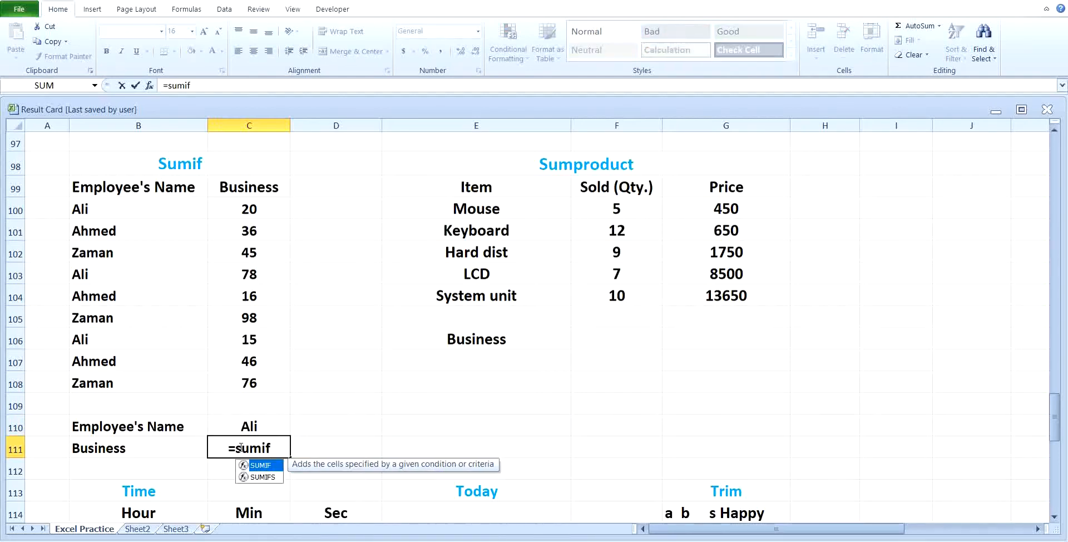
type("(")
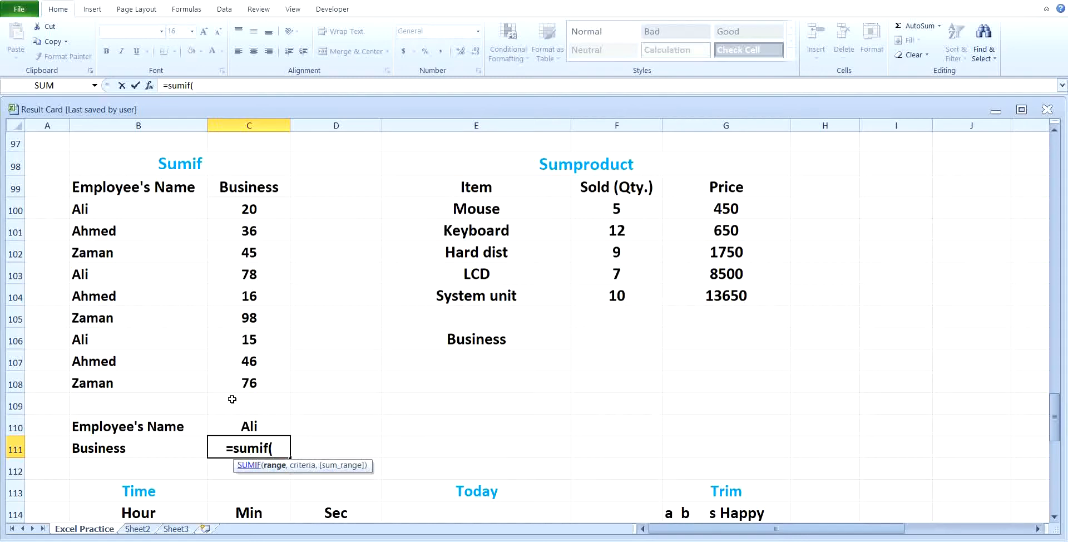
left_click_drag(119, 213, 227, 370)
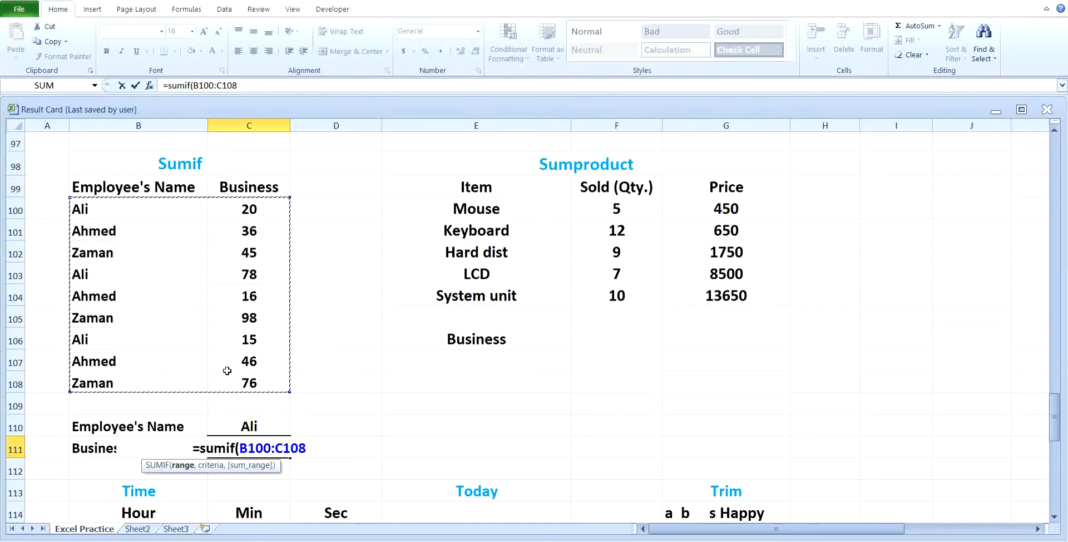
type(",")
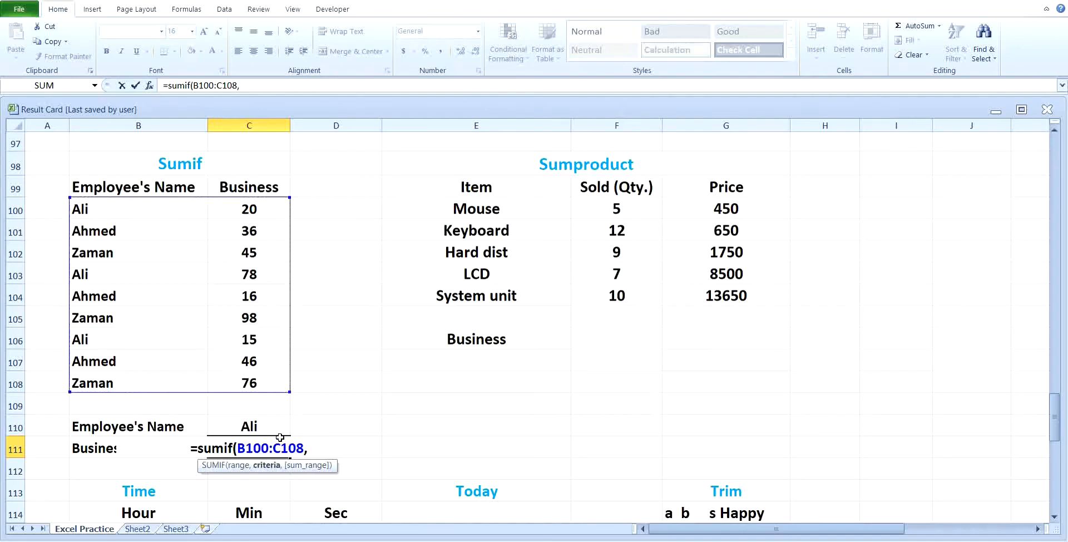
left_click(247, 426)
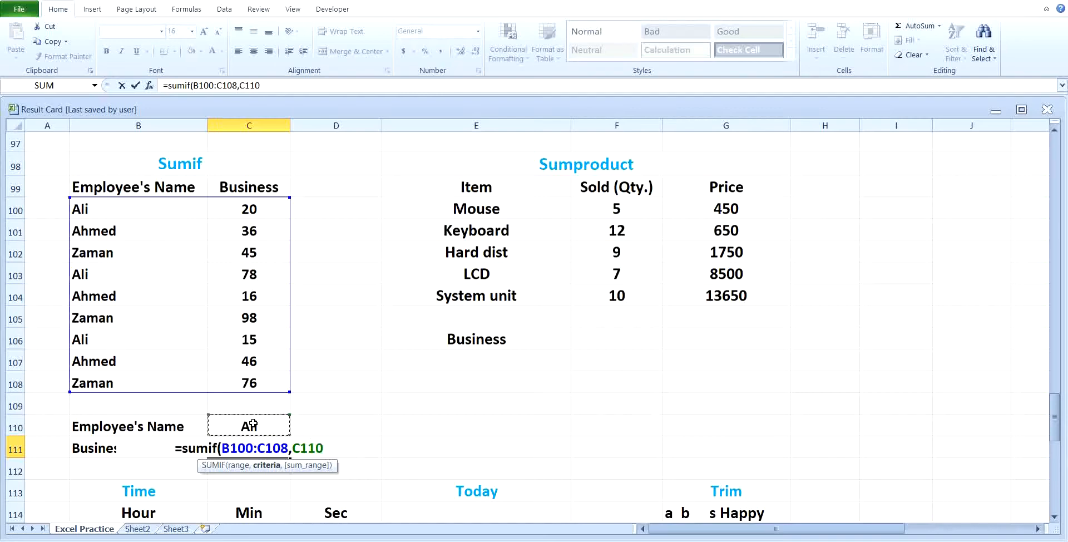
type(",")
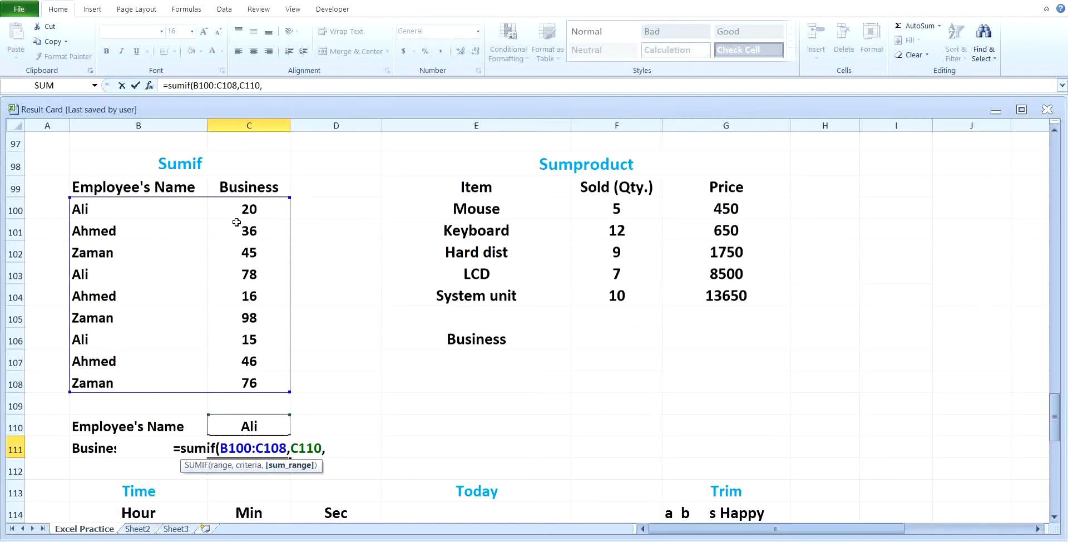
left_click_drag(232, 210, 243, 382)
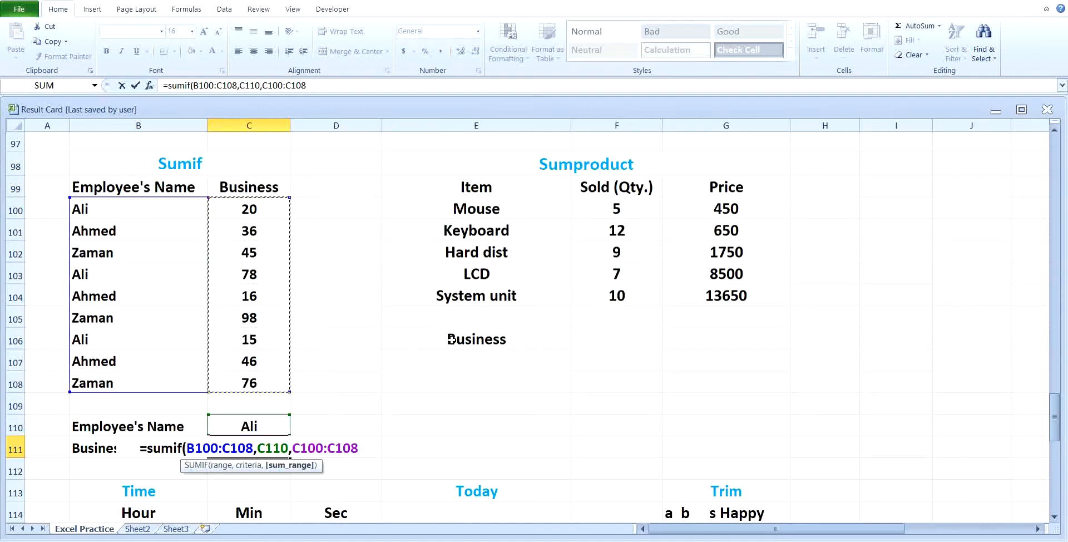
key("Return")
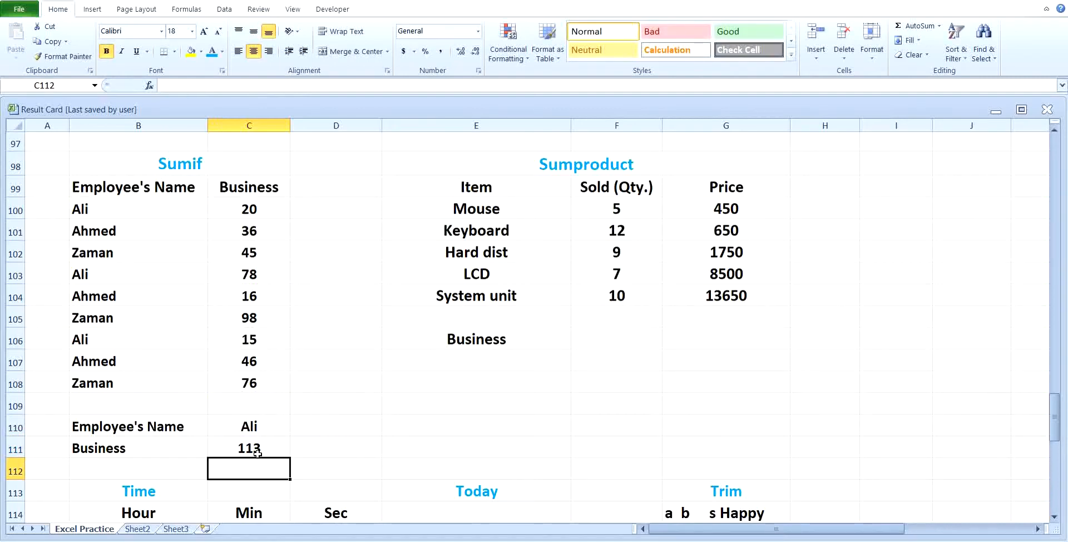
Step: Replace the employee name in C110 with the one listed in B102
left_click(262, 426)
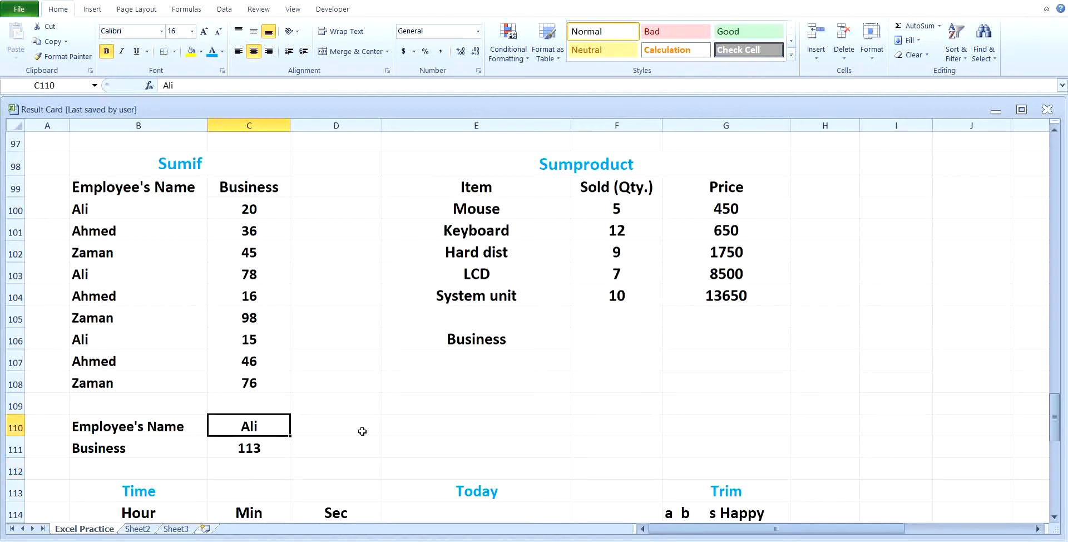
type("Zaman")
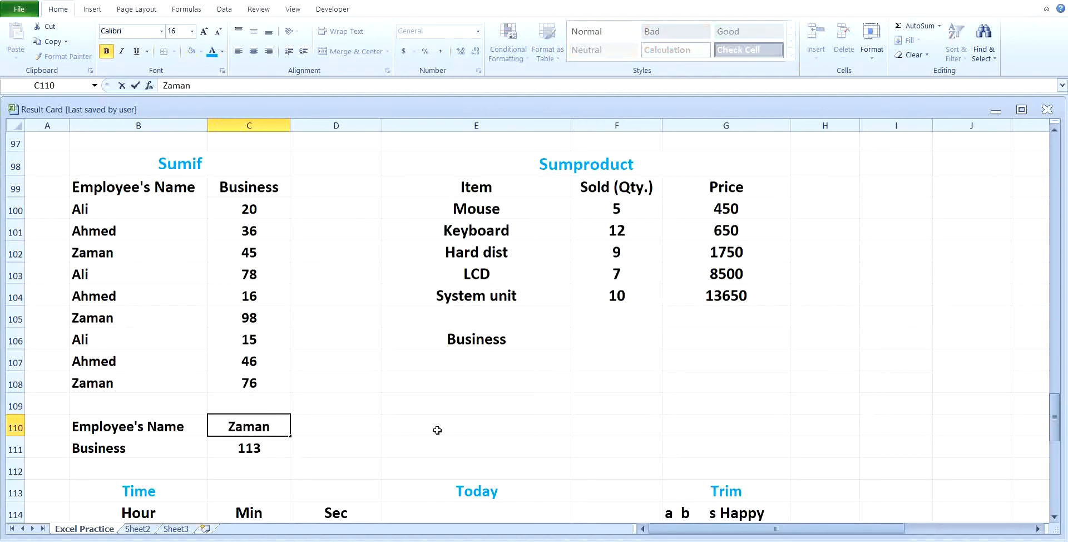
left_click(437, 430)
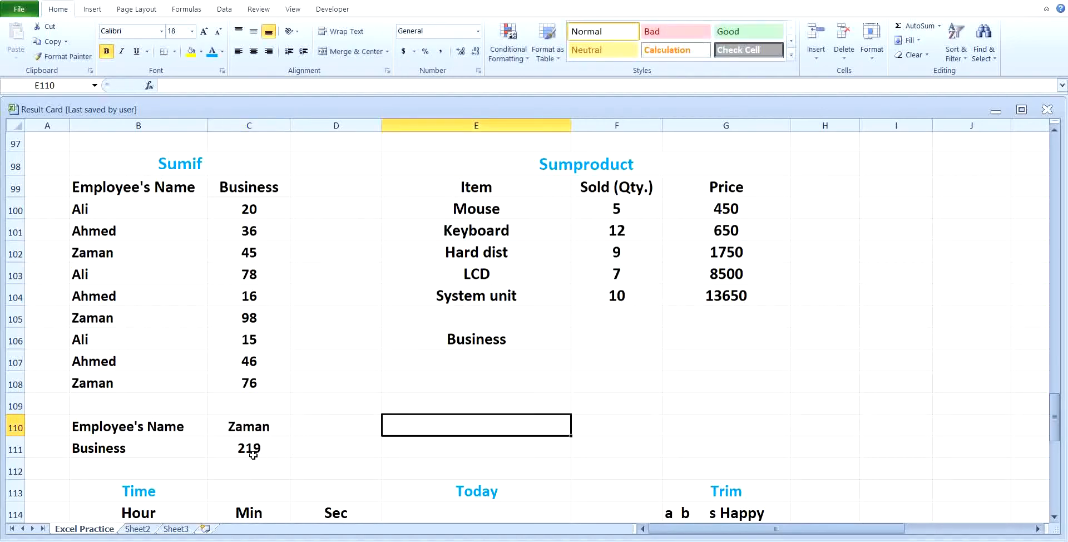
Step: Change the employee name in C110 to the one listed in B101
left_click(253, 430)
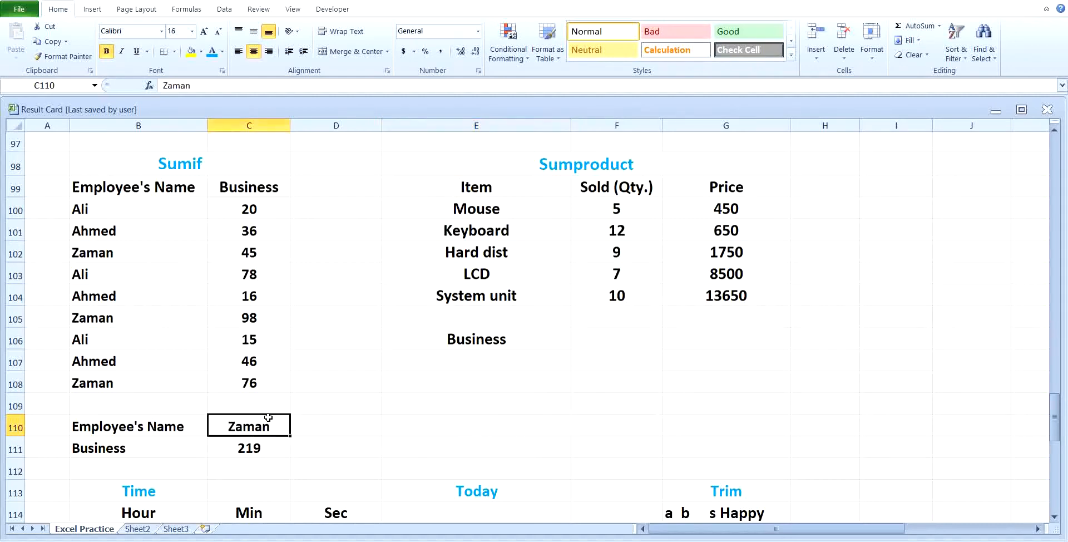
type("Ahmed")
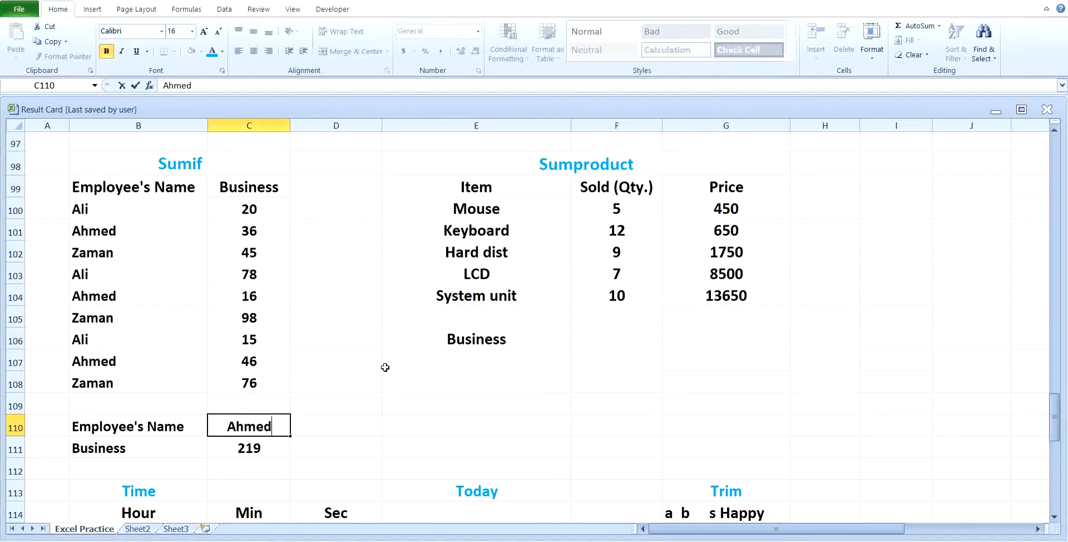
left_click(384, 367)
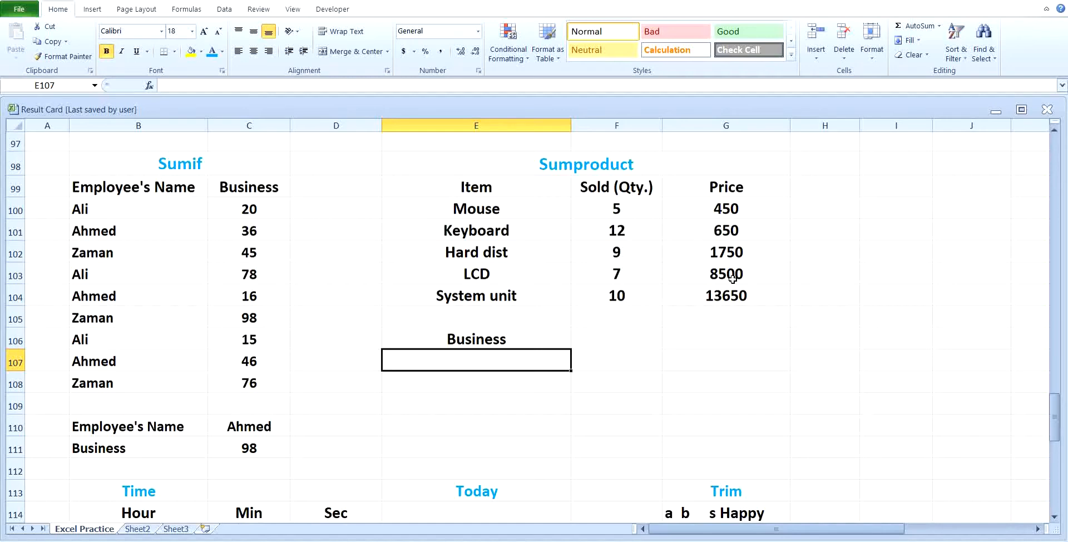
Step: Enter a SUMPRODUCT formula in G106 that multiplies the sold quantities F100:F104 by the prices G100:G104
left_click(725, 337)
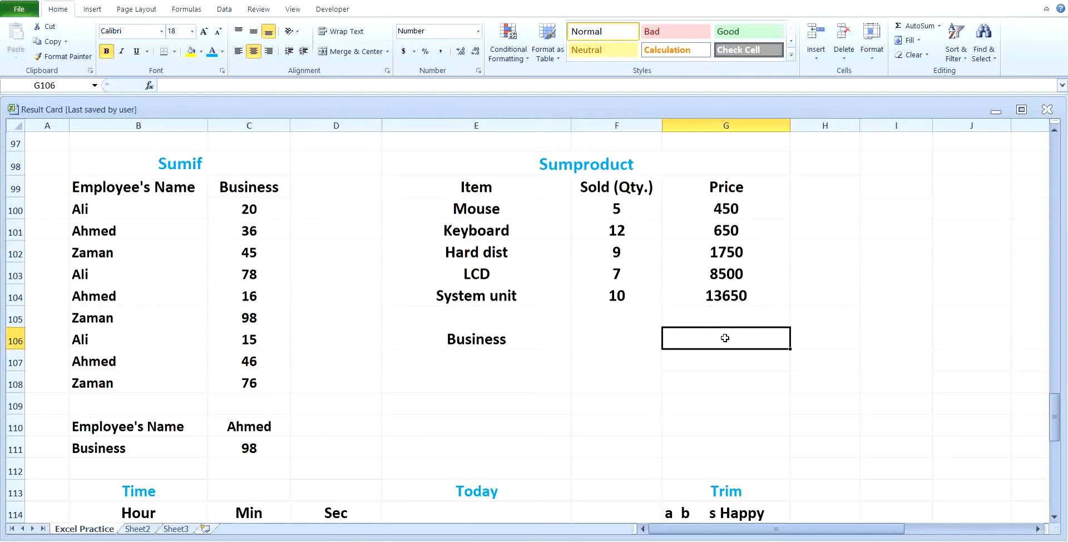
type("=su")
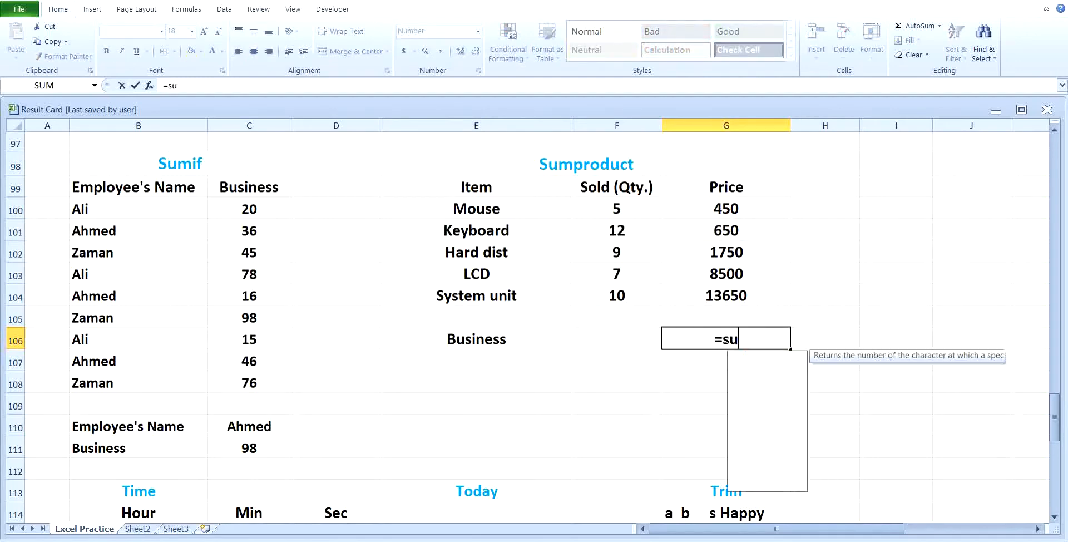
type("mproduct")
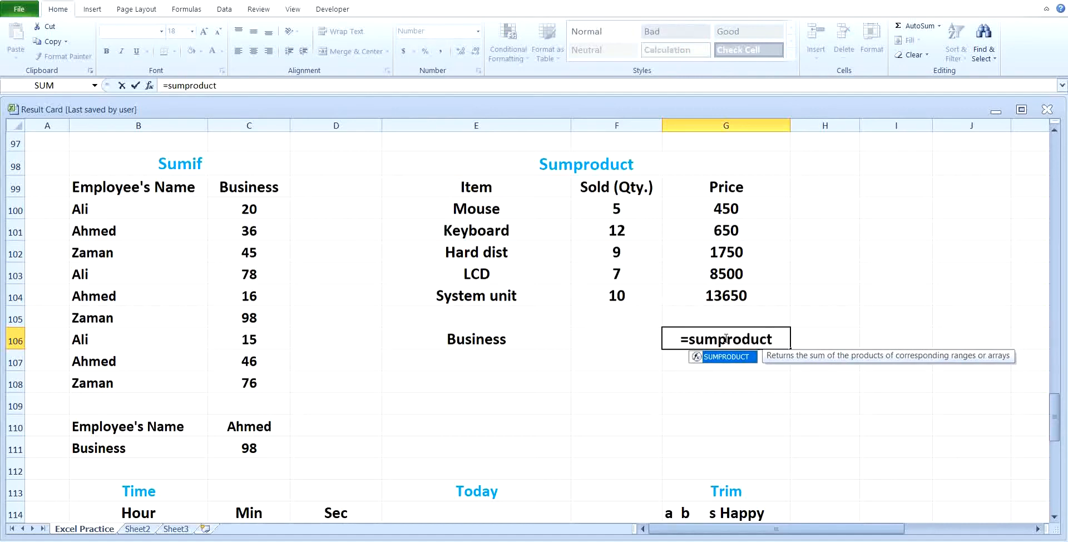
type("(")
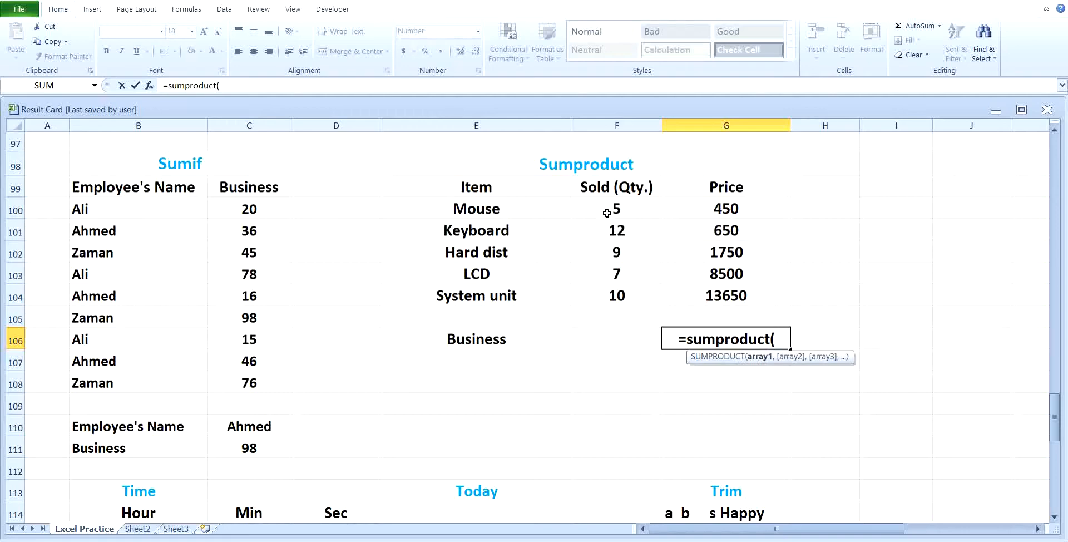
left_click_drag(607, 210, 612, 295)
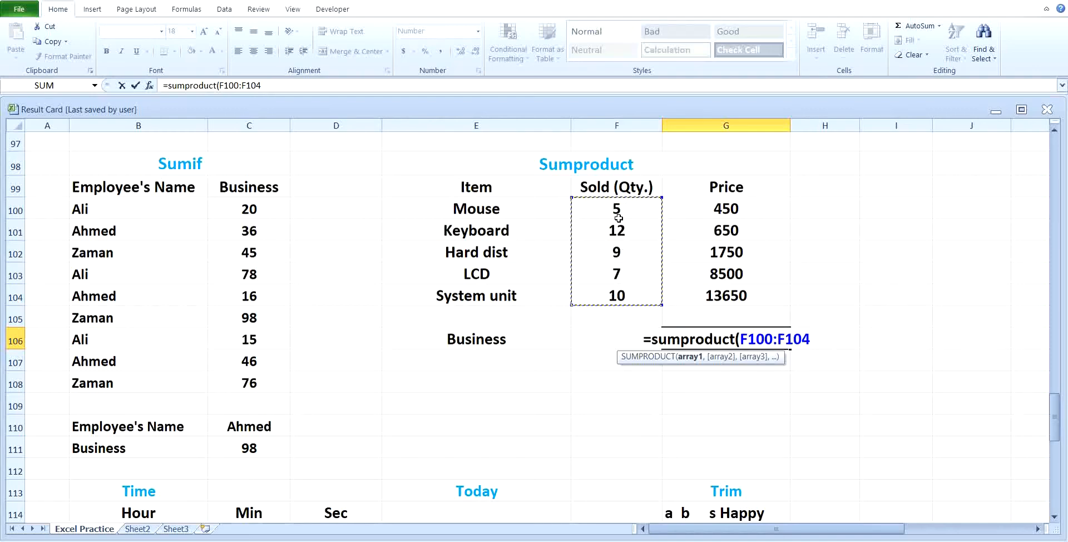
type(",")
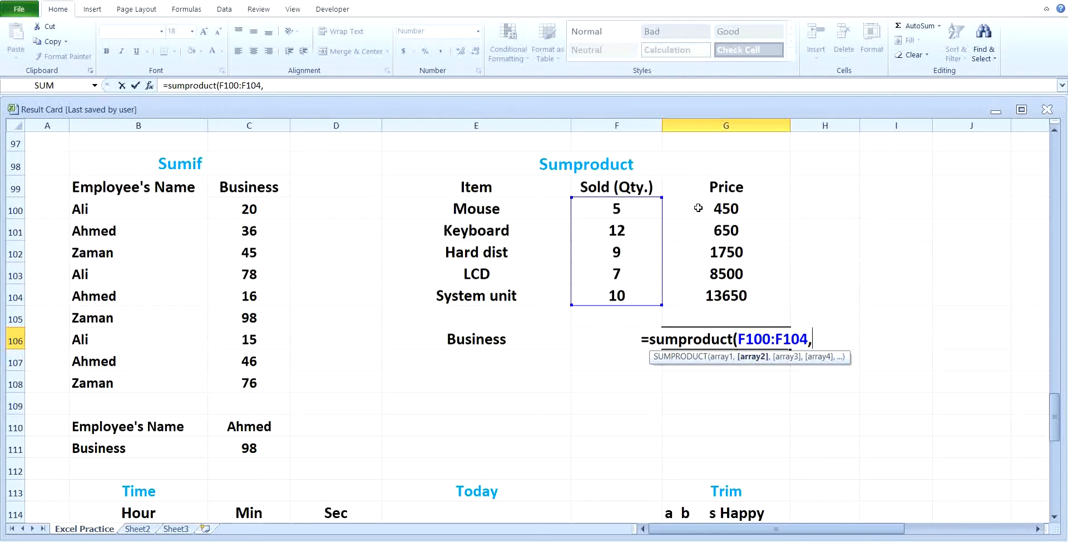
left_click_drag(697, 207, 703, 288)
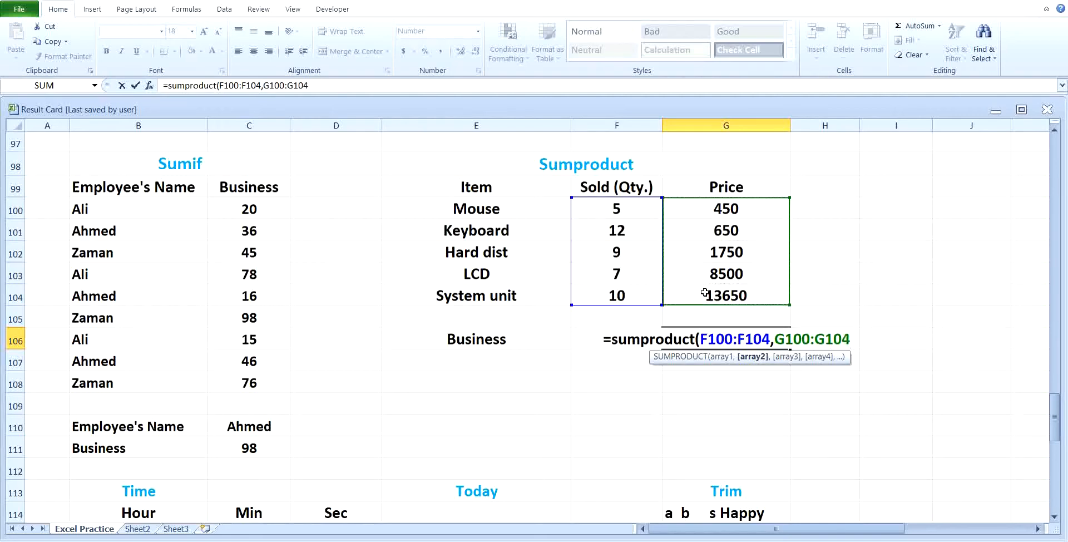
key("Return")
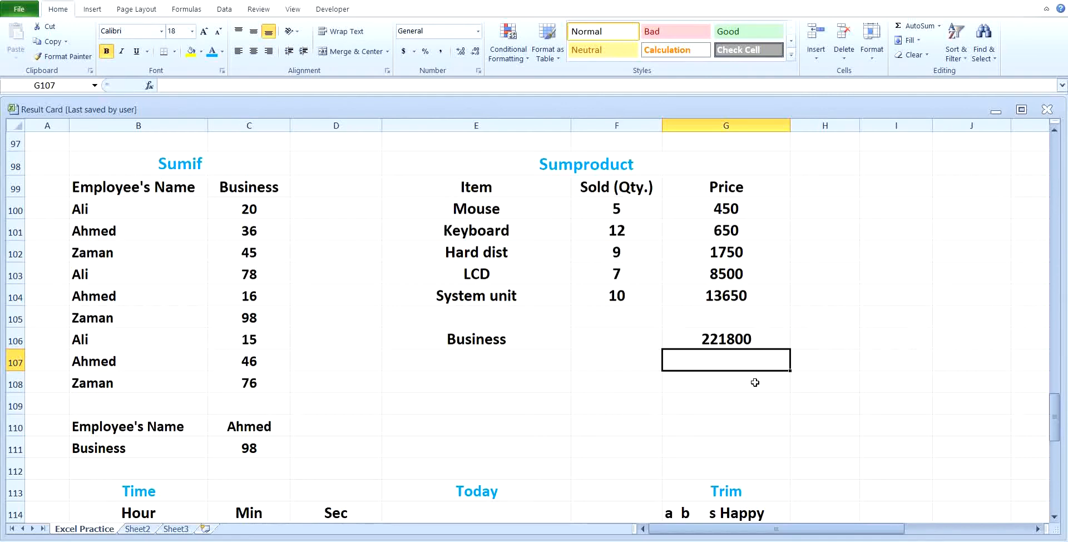
left_click(742, 344)
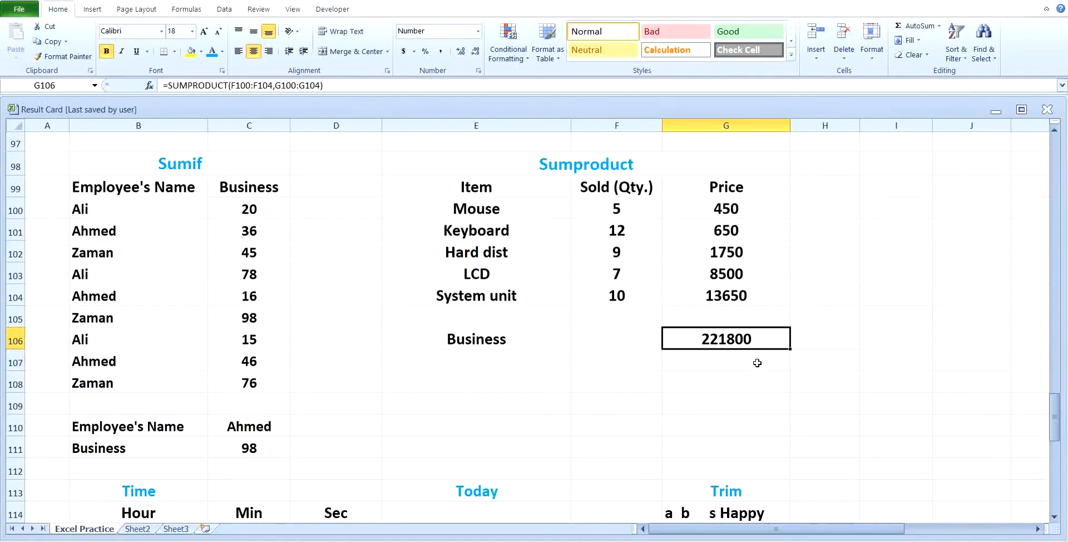
Step: Calculate the mouse sales in I100 with =F100*G100 and fill the formula down to I104
left_click(885, 340)
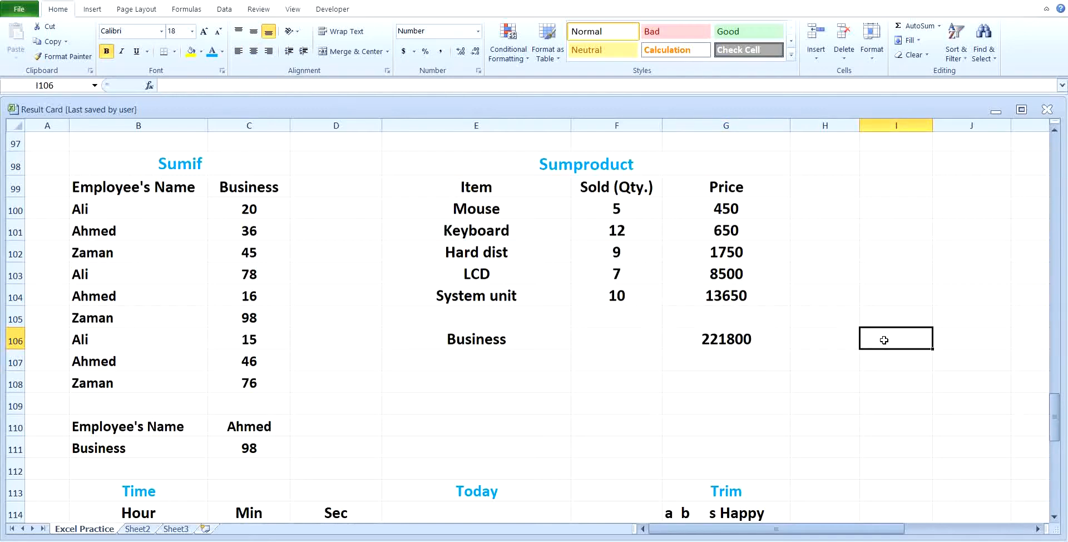
left_click(867, 213)
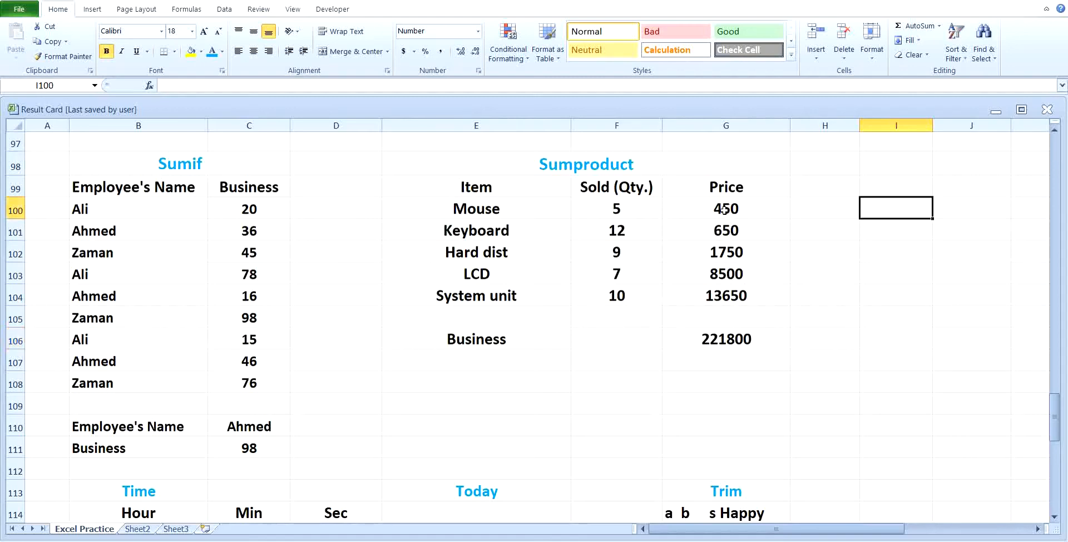
type("=")
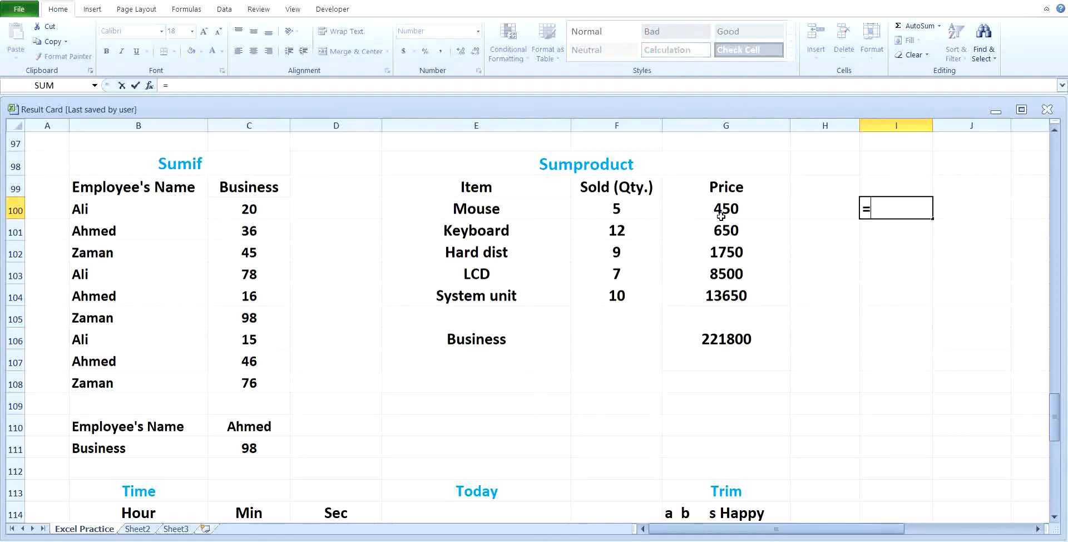
left_click(626, 212)
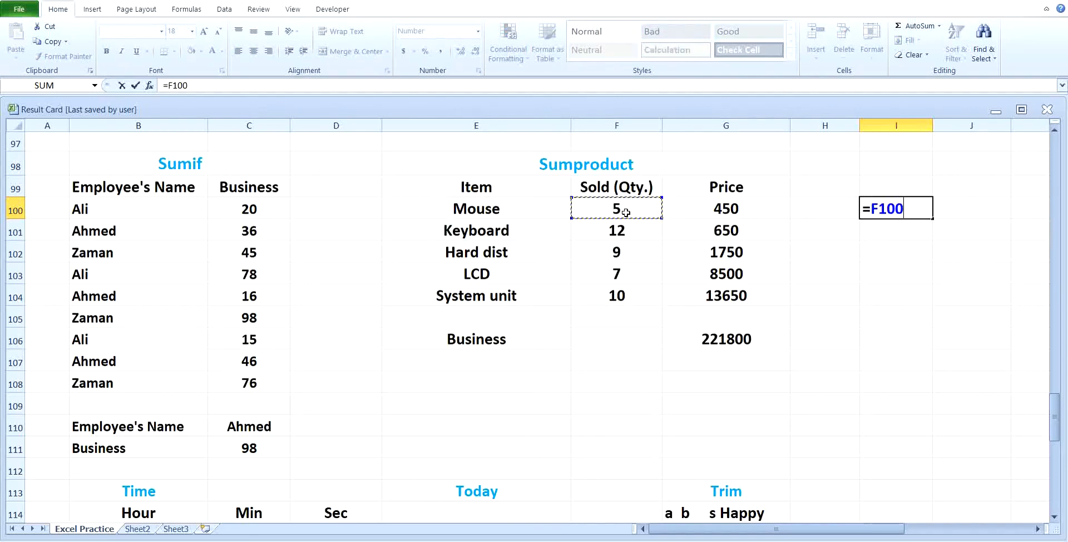
type("*")
left_click(715, 208)
key("Return")
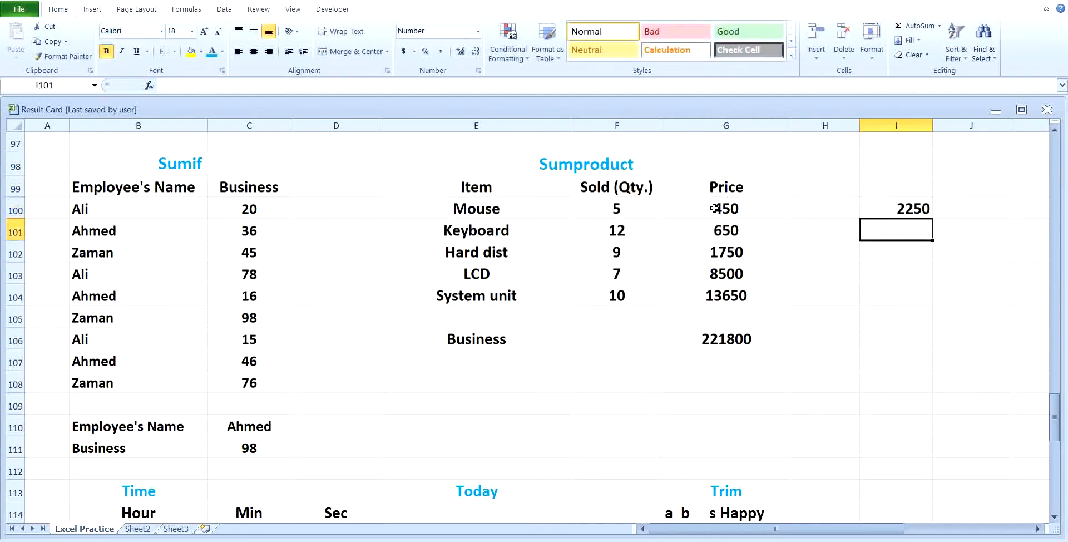
left_click(896, 210)
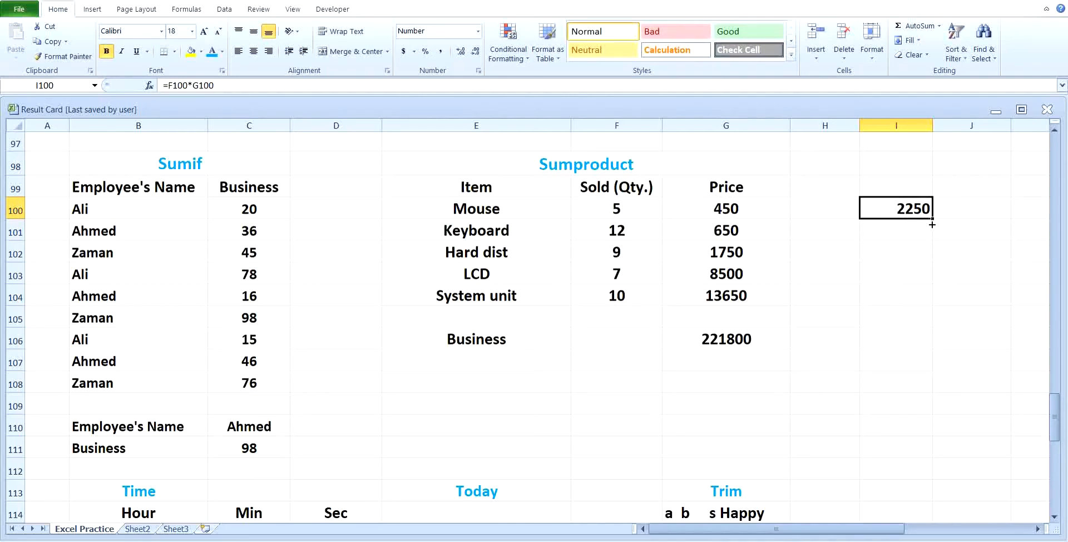
left_click_drag(932, 225, 936, 303)
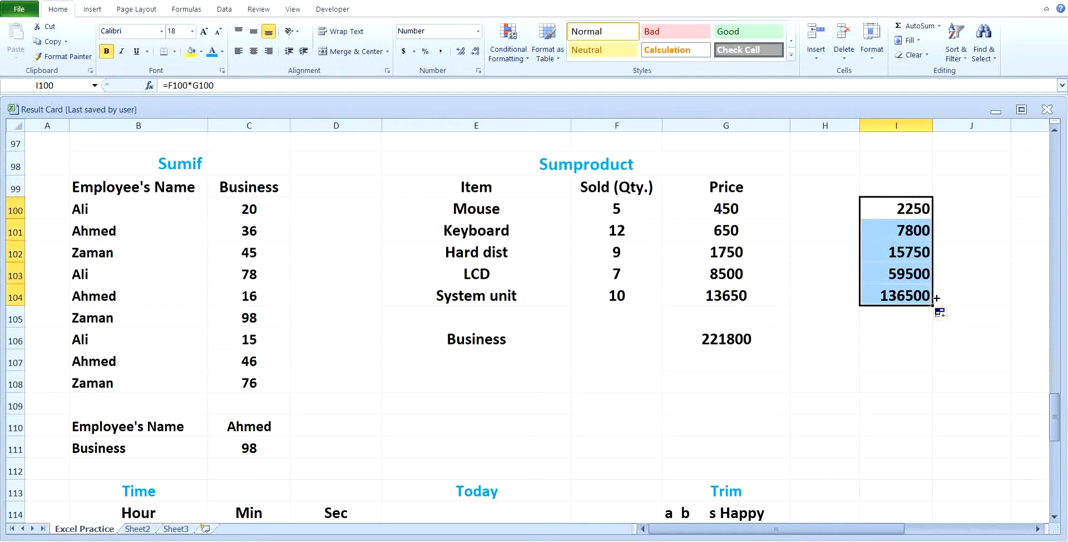
Step: Total the individual item sales I100:I104 with a SUM formula in I106
left_click(904, 332)
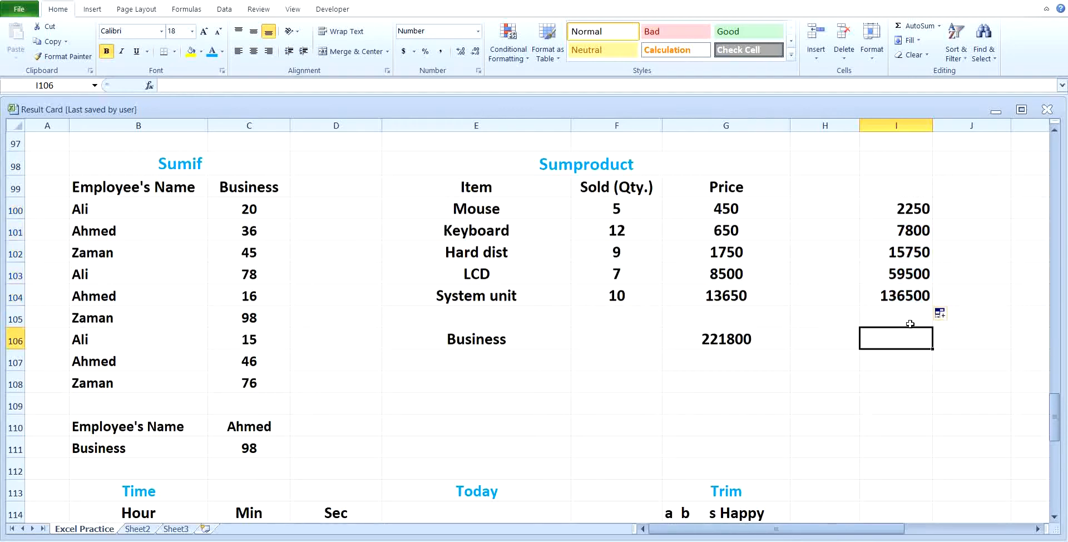
type("=sum")
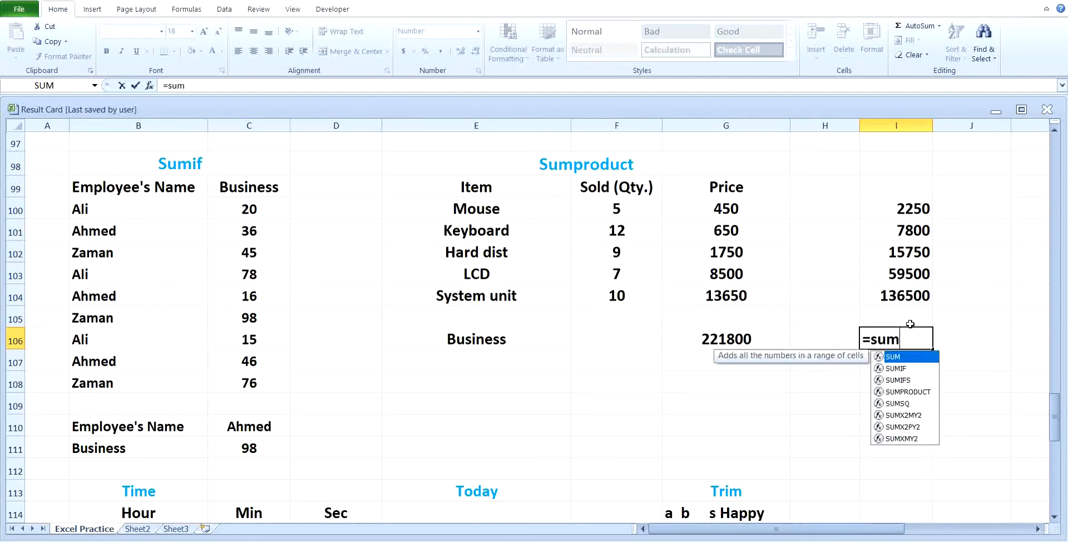
type("(")
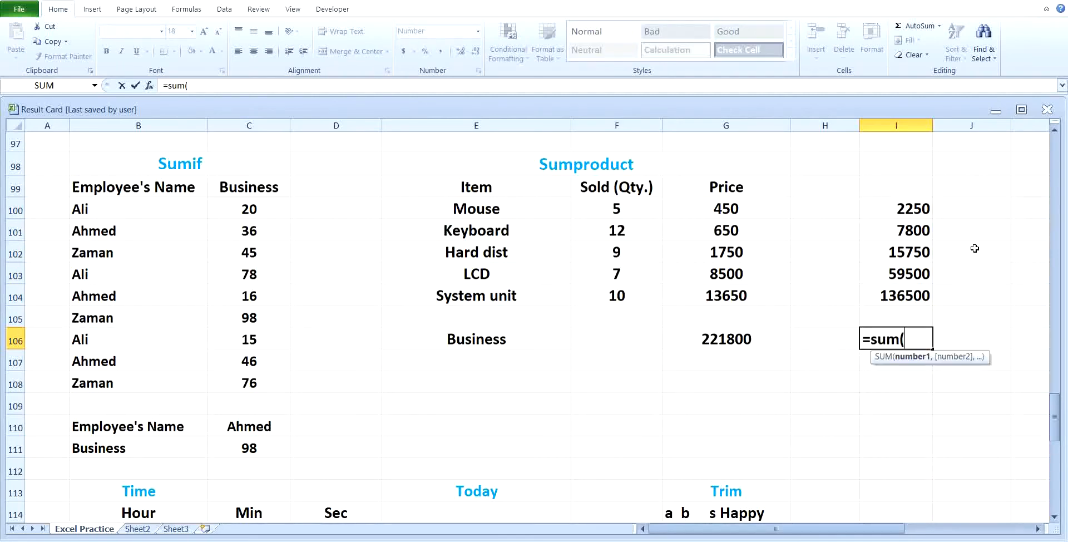
left_click_drag(907, 208, 915, 296)
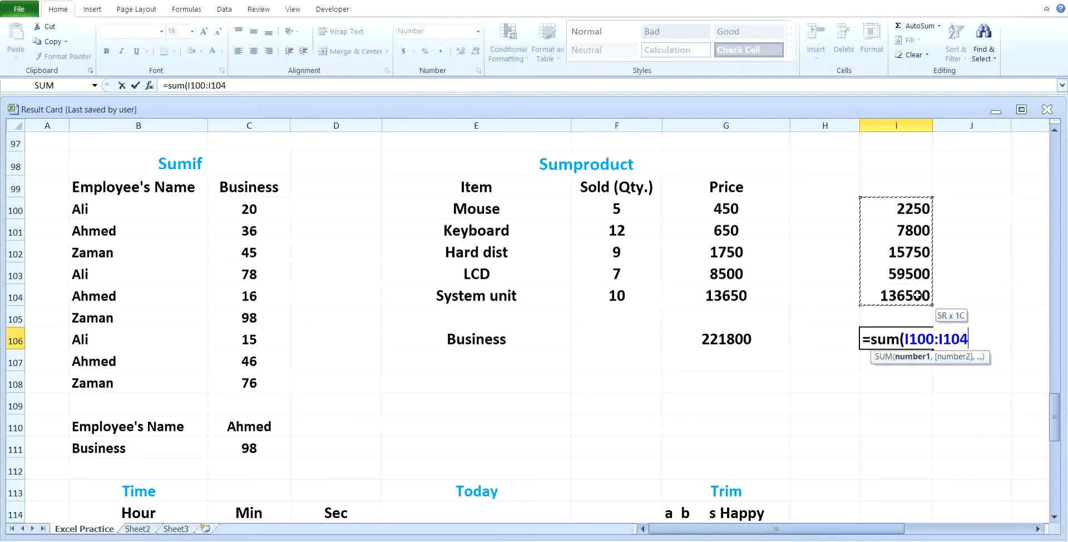
key("Return")
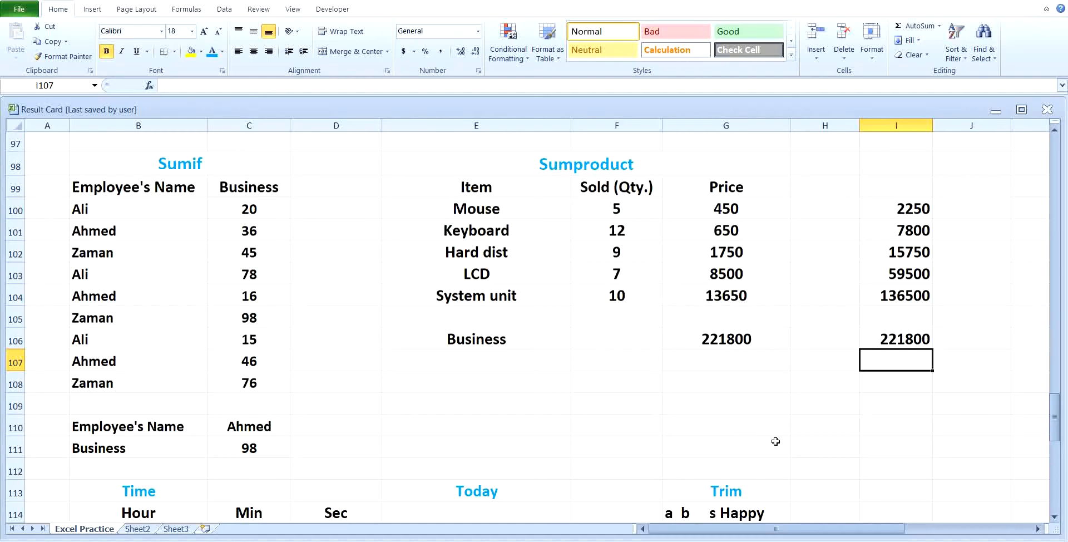
Step: Enter a TIME formula in C117 using B115 as hour, C115 as minute and D115 as second
left_click(1052, 518)
left_click(1053, 517)
left_click(1052, 518)
left_click(1052, 517)
left_click(1052, 518)
left_click(1053, 518)
left_click(1052, 518)
left_click(1053, 518)
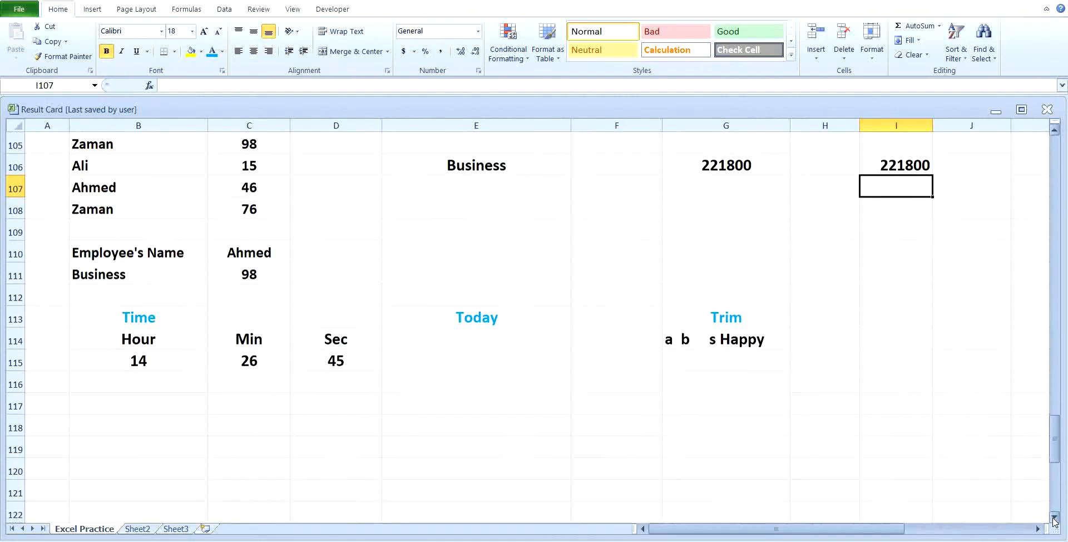
left_click(1053, 518)
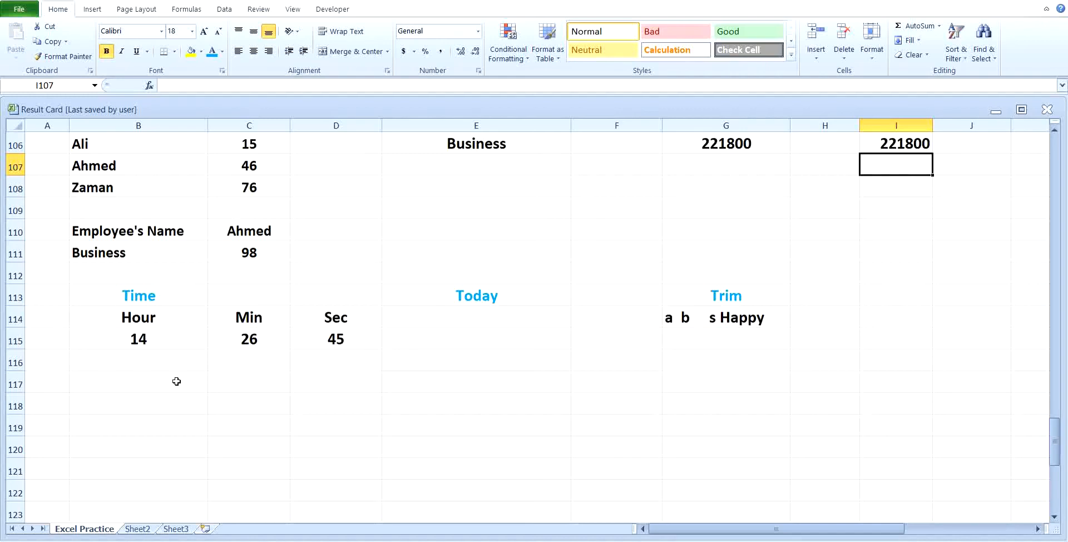
left_click(230, 381)
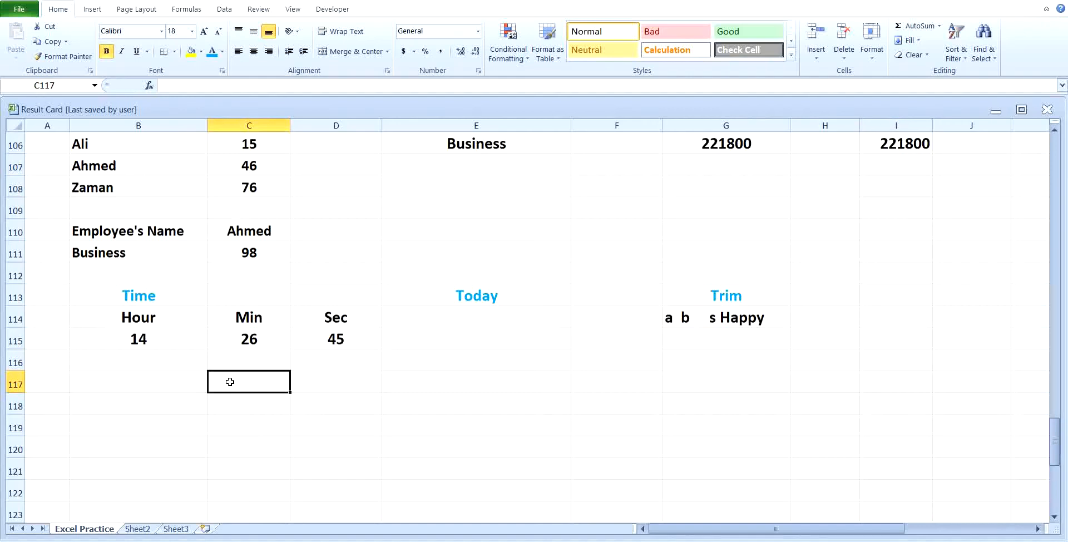
type("=time")
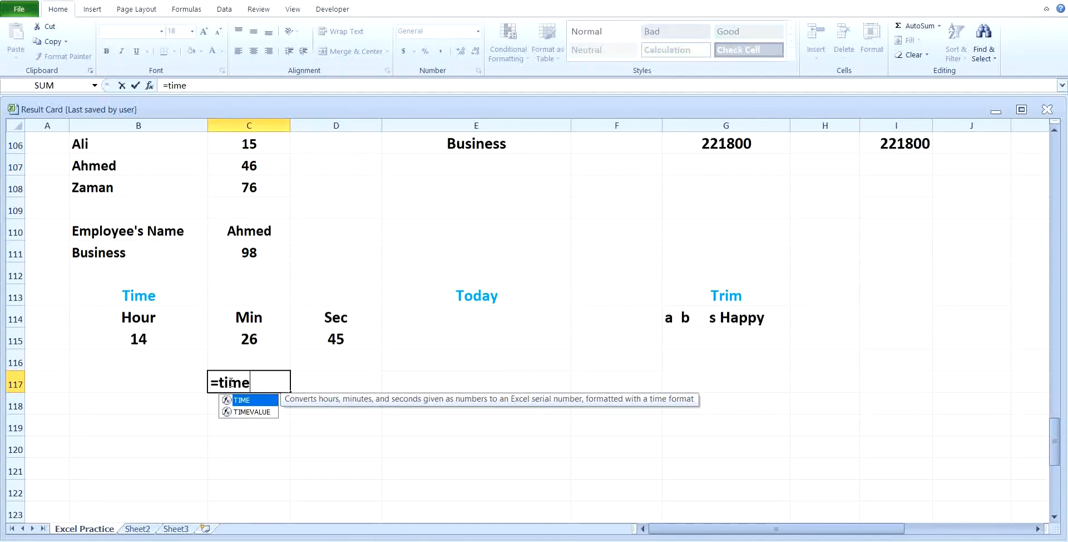
type("(")
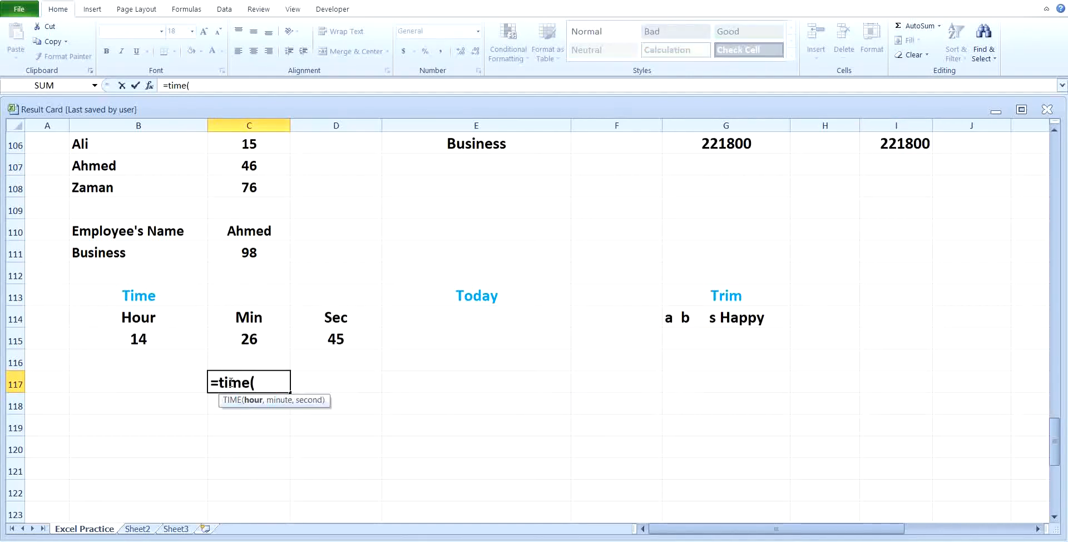
left_click(163, 344)
type(",")
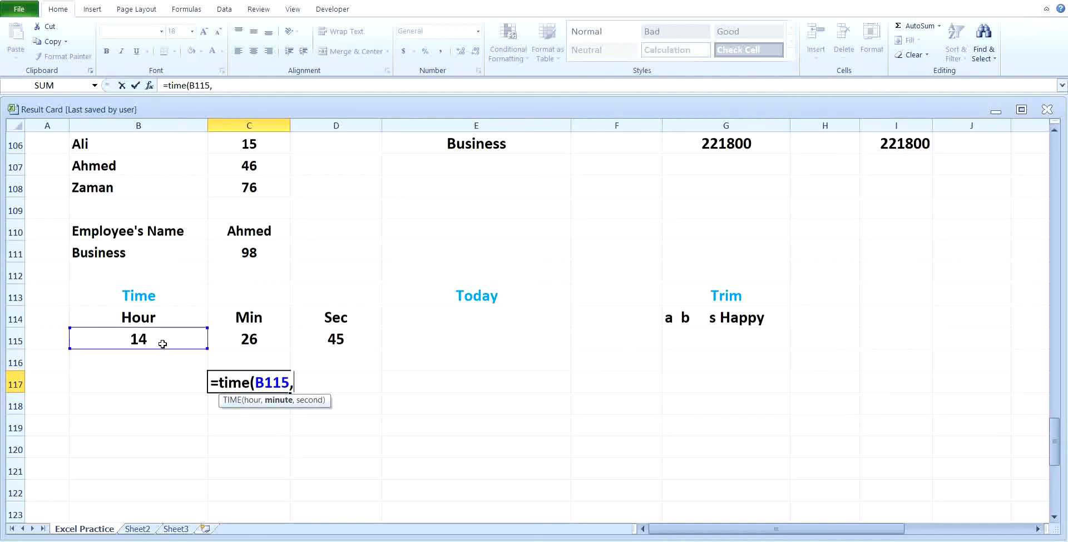
left_click(227, 347)
type(",")
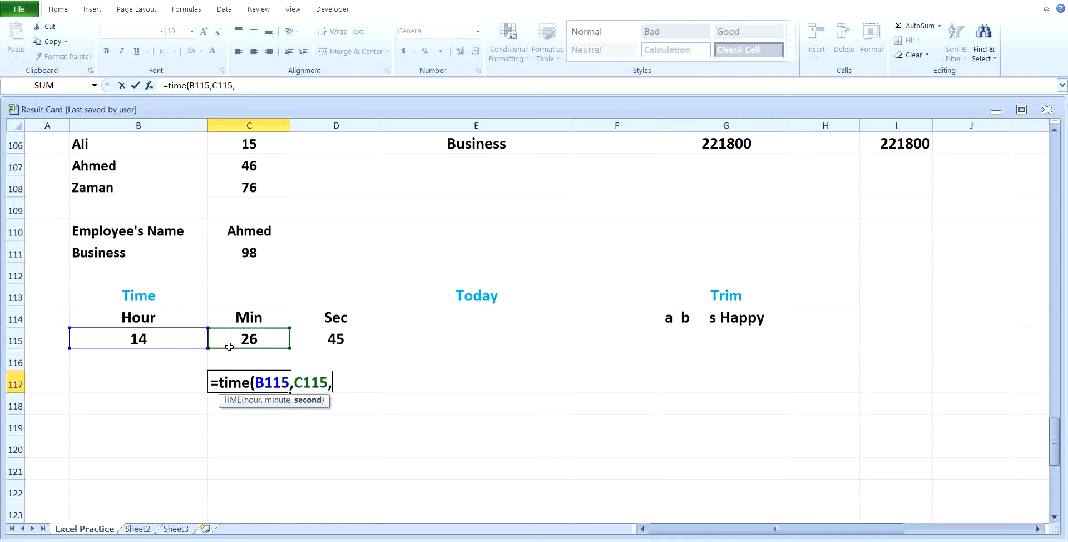
left_click(316, 346)
key("Return")
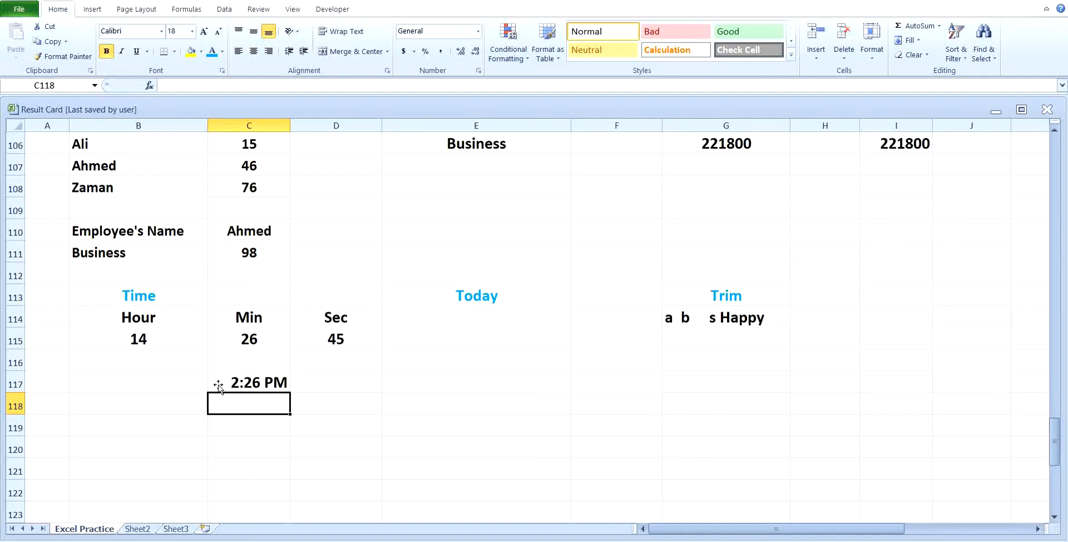
Step: Enter the formula =TODAY() in E114 under the Today heading
left_click(472, 320)
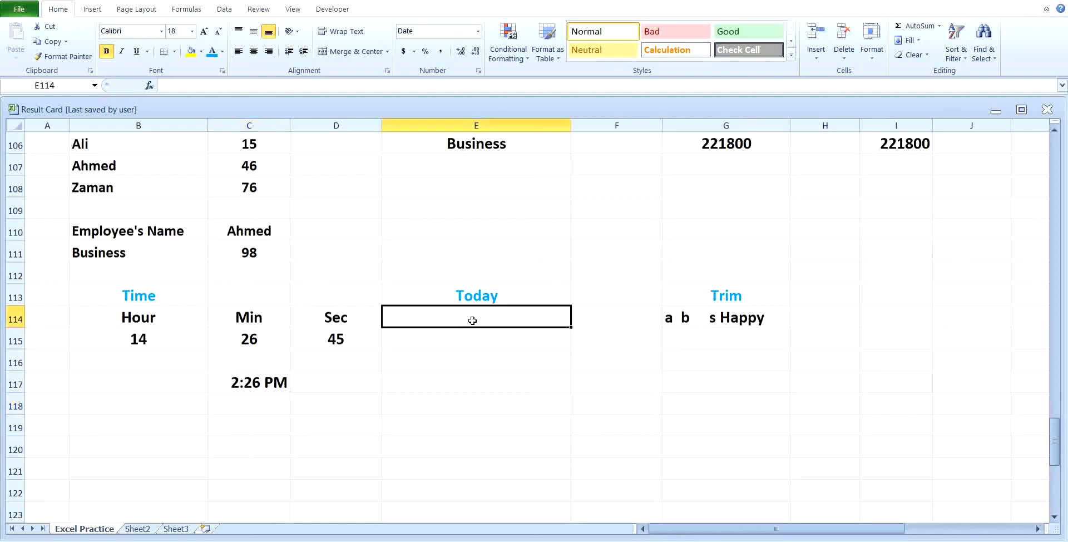
type("=")
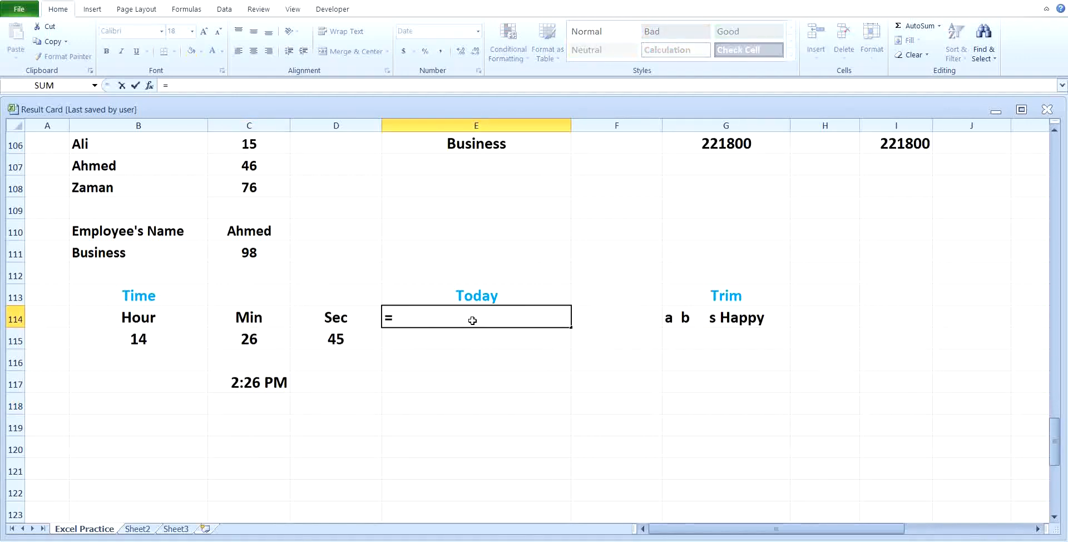
type("today")
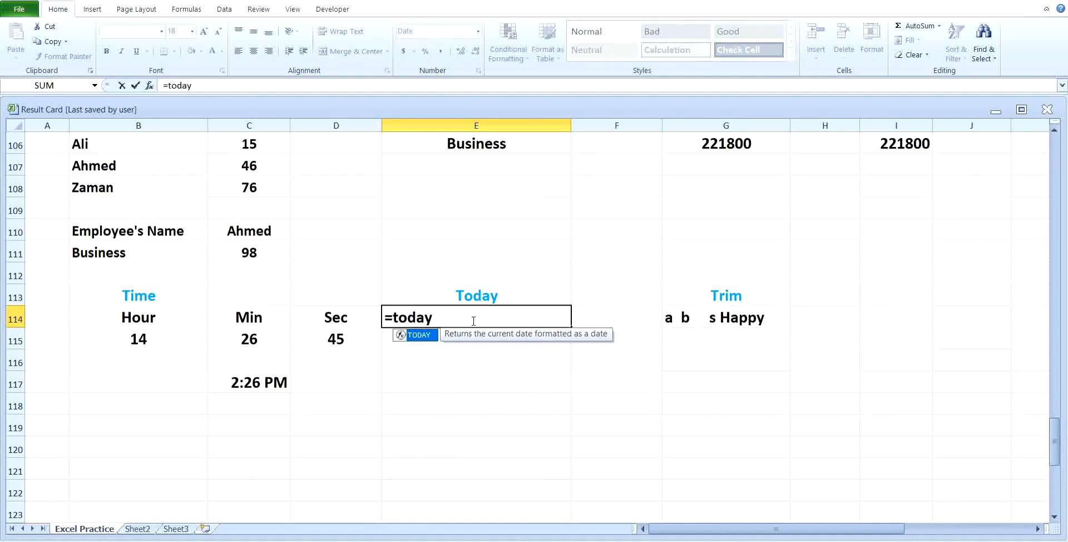
type("()")
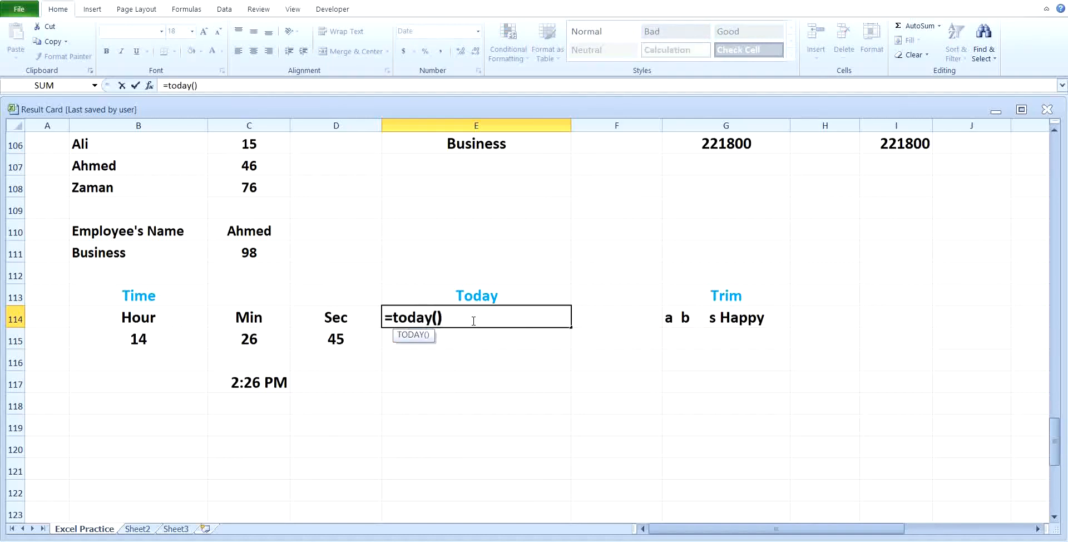
key("Return")
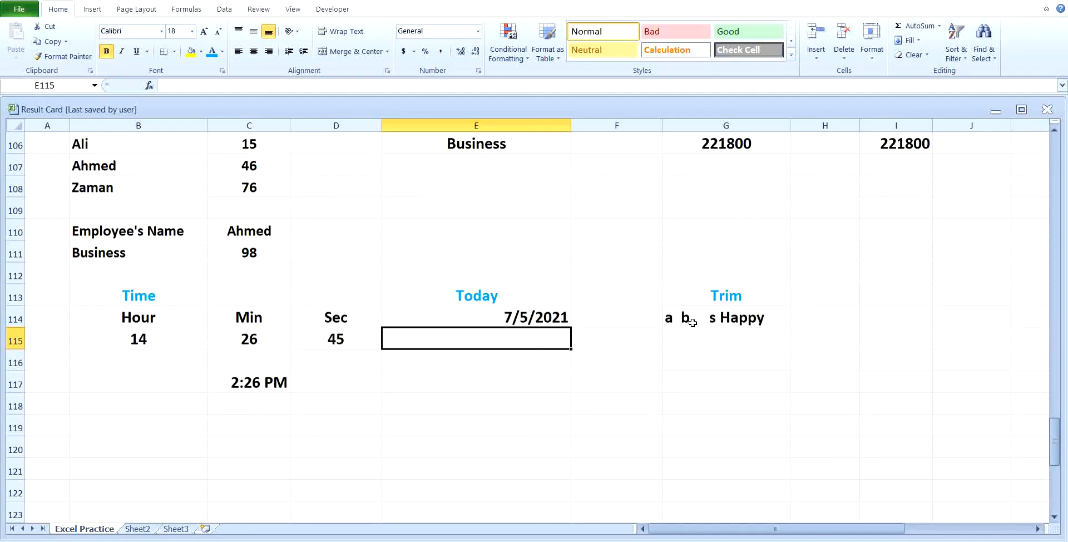
Step: Enter a TRIM formula in G115 that removes the extra spaces from the text in G114
left_click(689, 344)
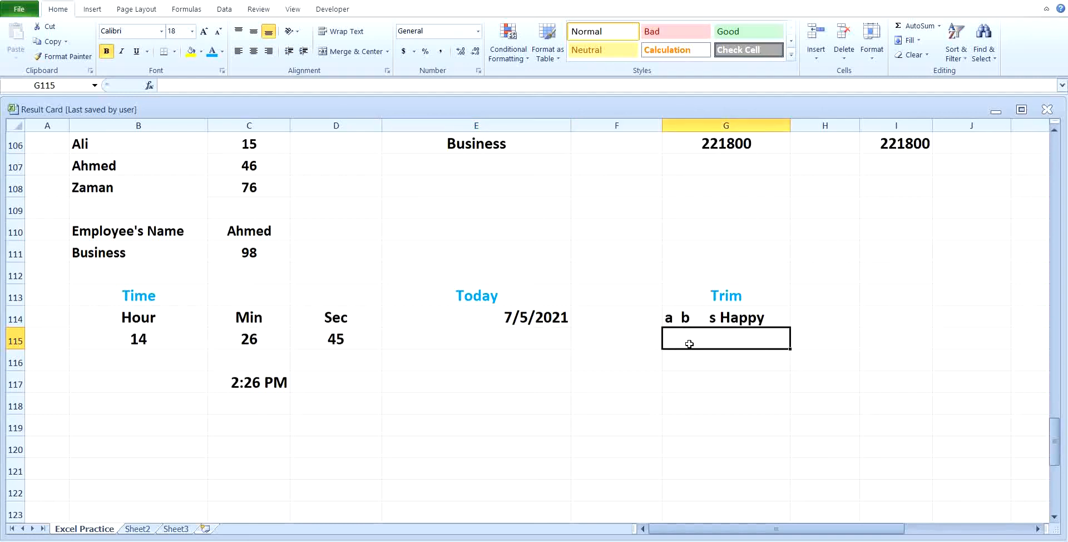
type("=t")
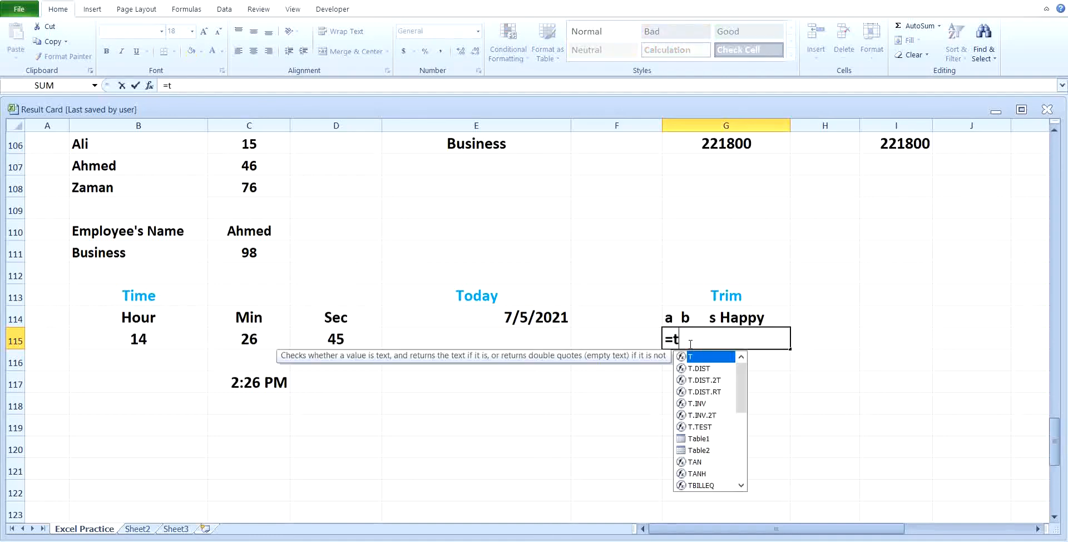
type("rim(")
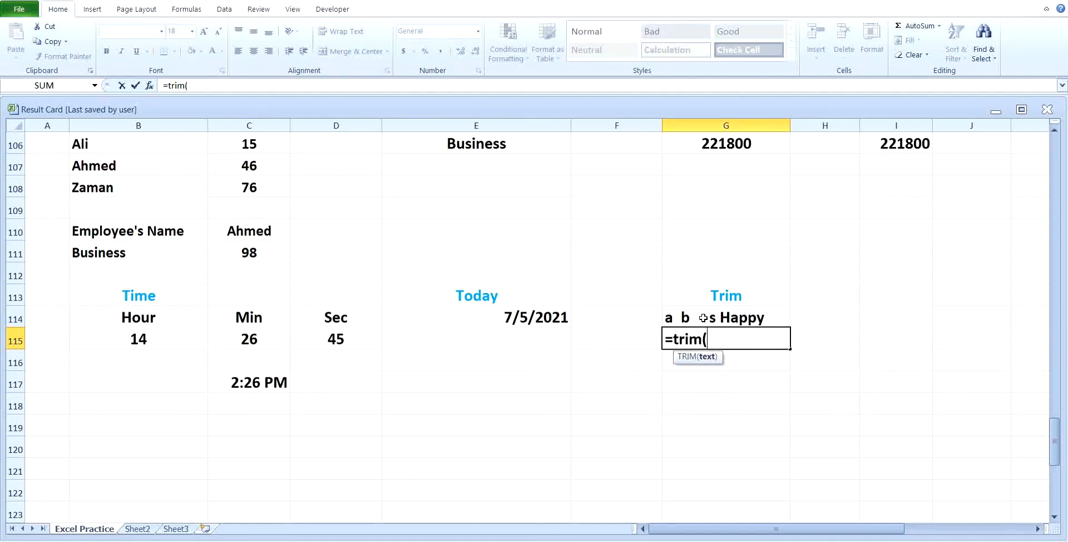
left_click(703, 318)
key("Return")
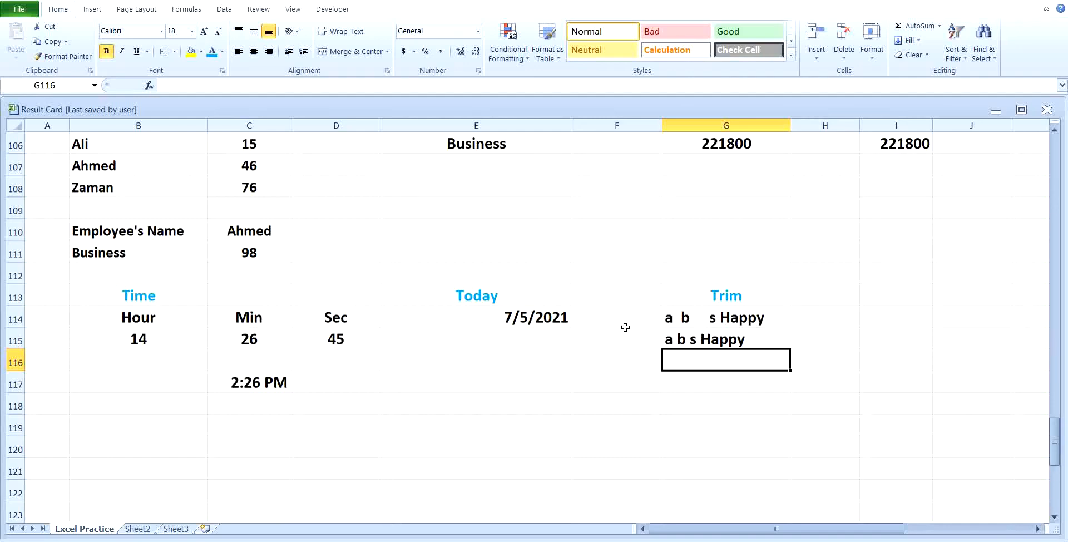
scroll(628, 320, "up", 3)
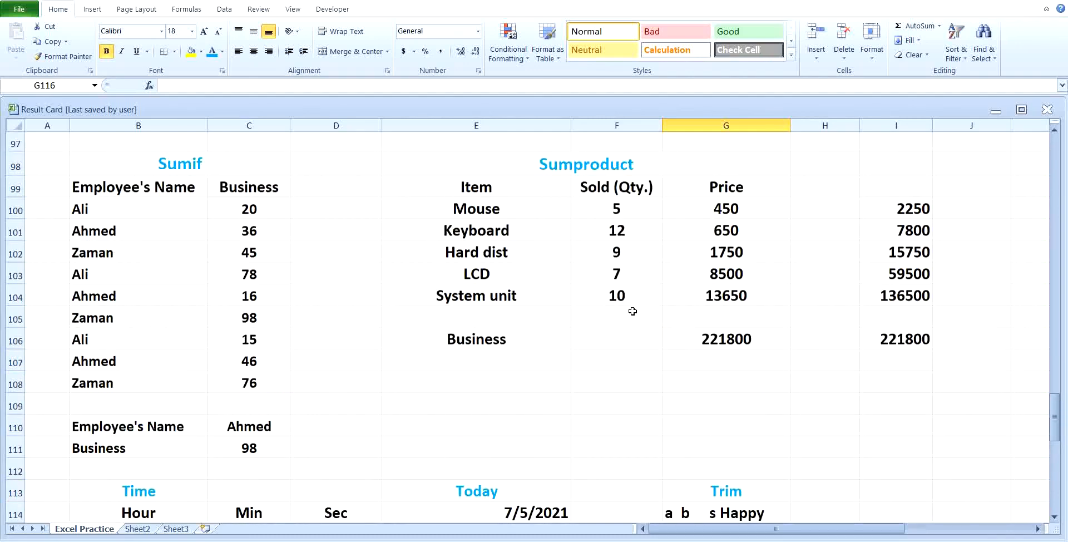